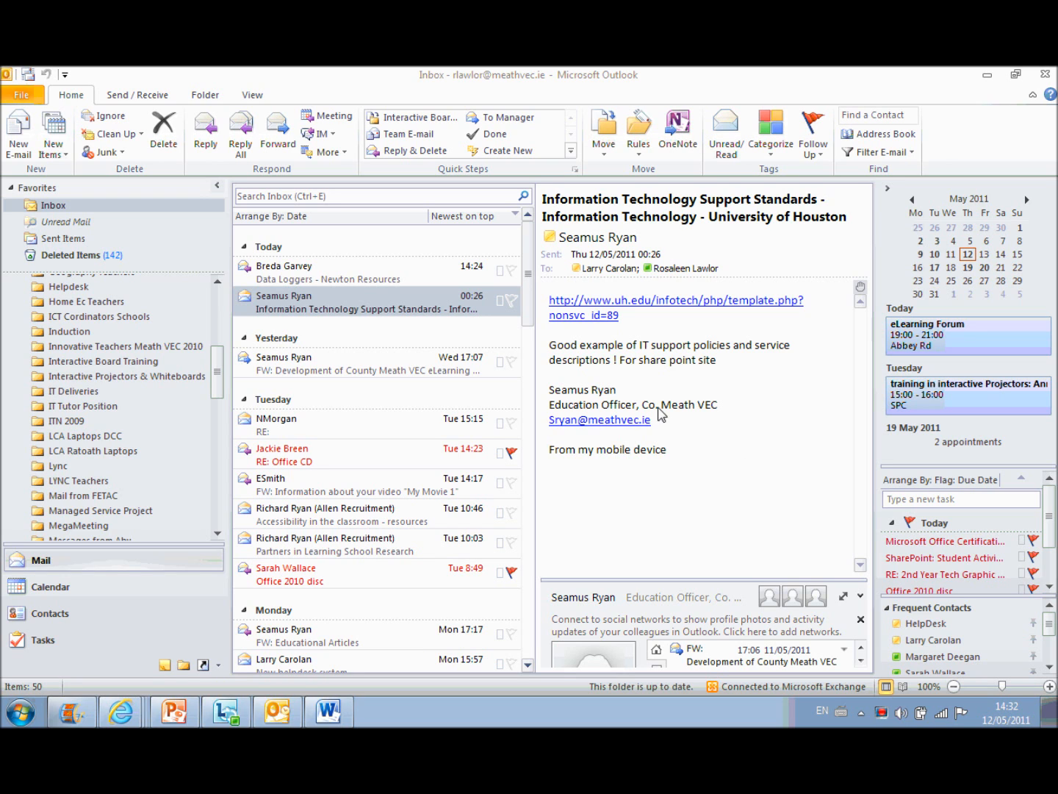
# Switch to the Office 2010 Disc Cover document in Word and copy everything from the title banner through the last paragraph.
pyautogui.click(331, 711)
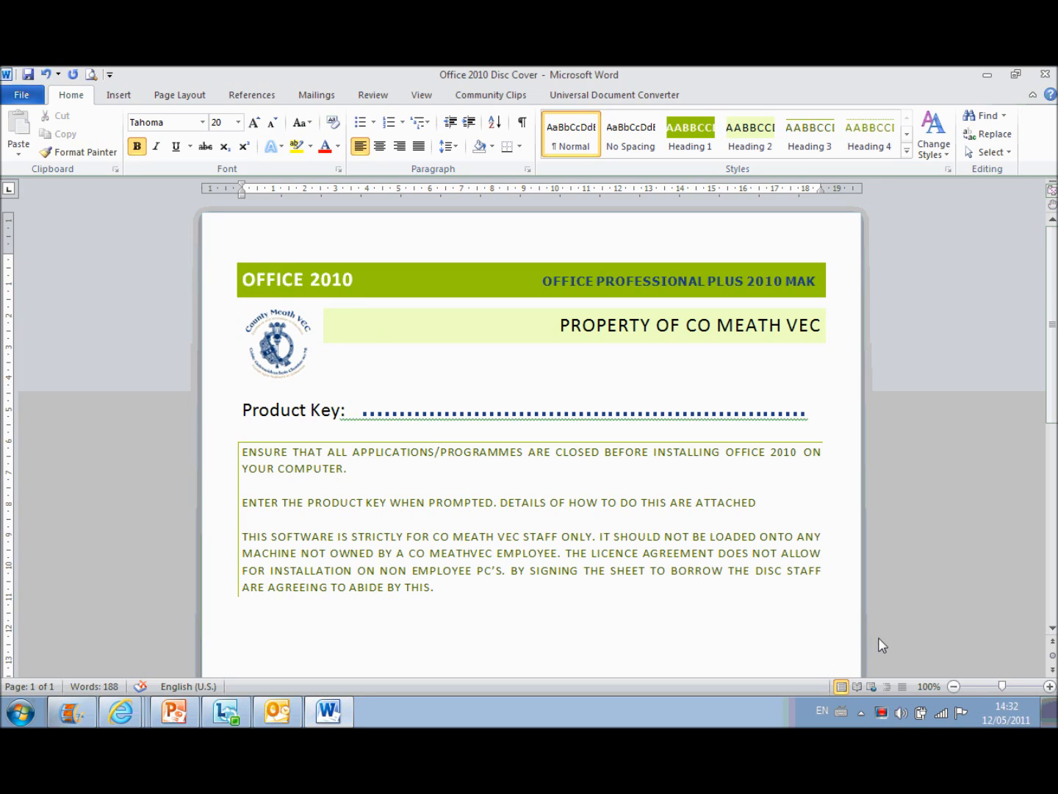
pyautogui.moveTo(437, 592); pyautogui.dragTo(277, 317)
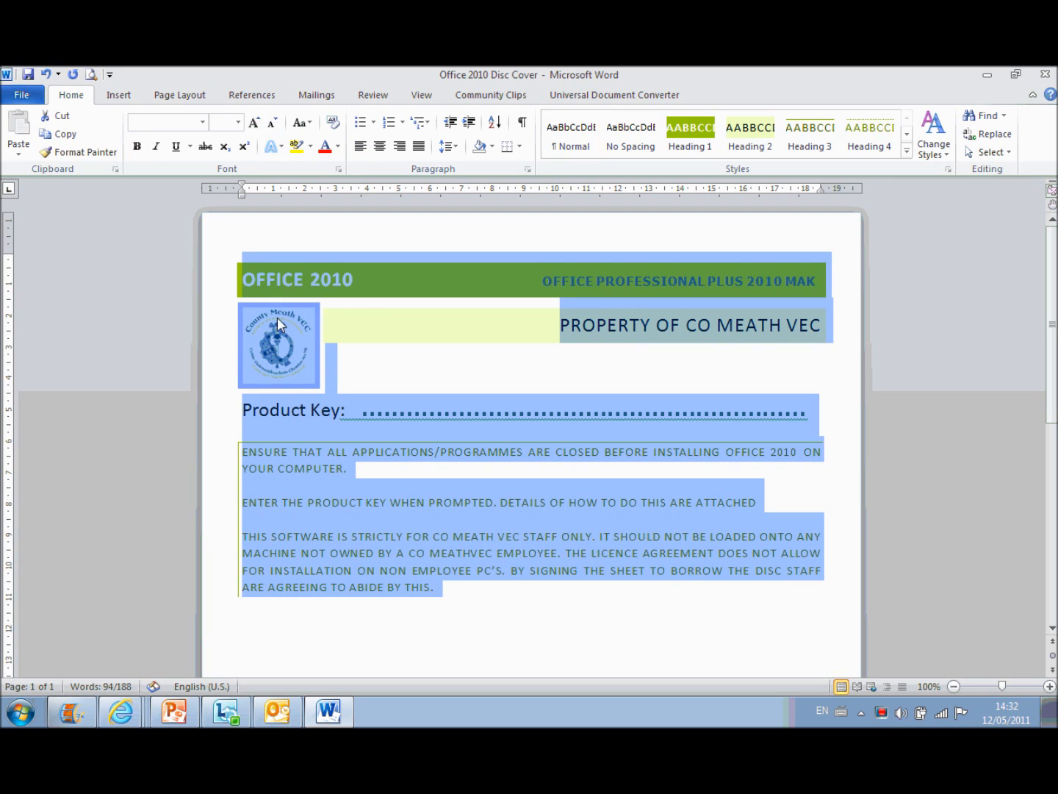
pyautogui.rightClick(360, 455)
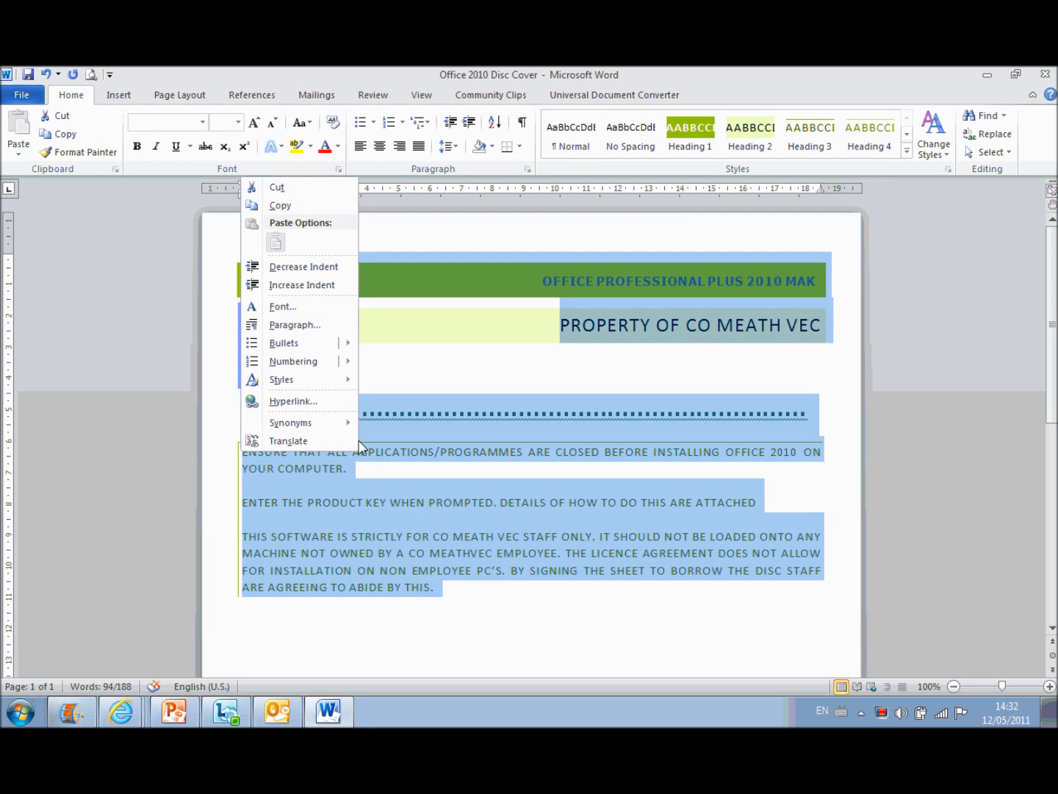
pyautogui.click(268, 207)
pyautogui.click(463, 604)
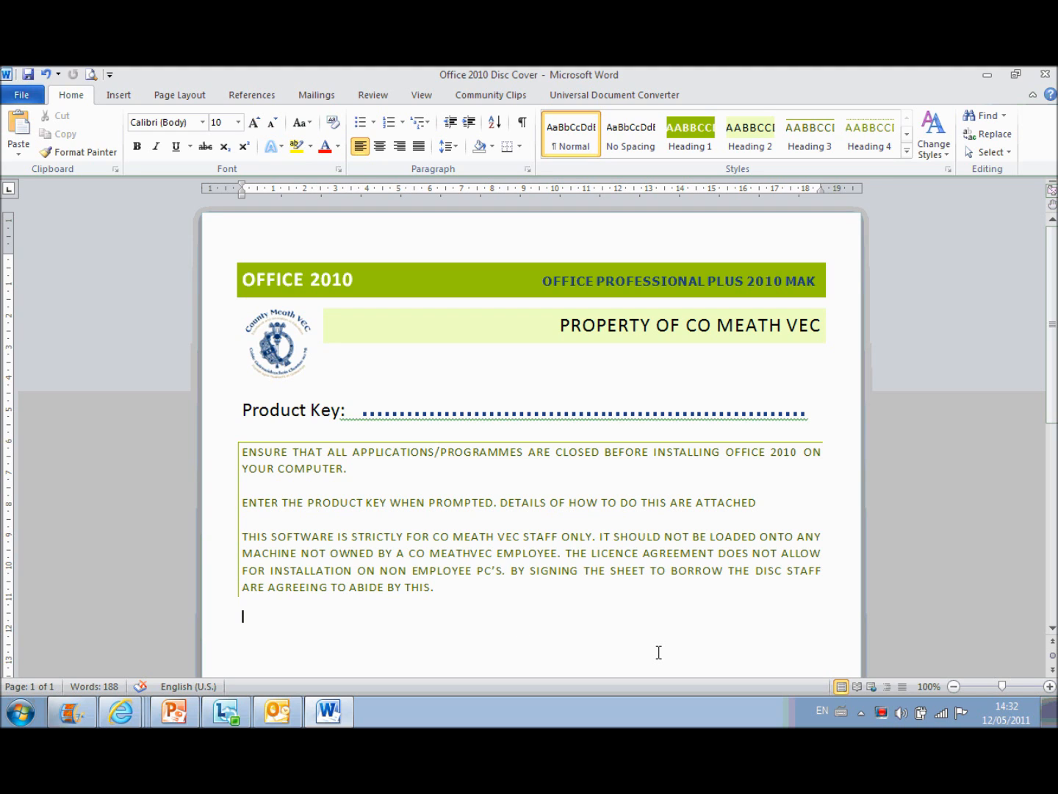
# Take a screen clipping of the disc cover, from the Office 2010 banner through the last paragraph, and copy it to the clipboard.
pyautogui.press('super+s')
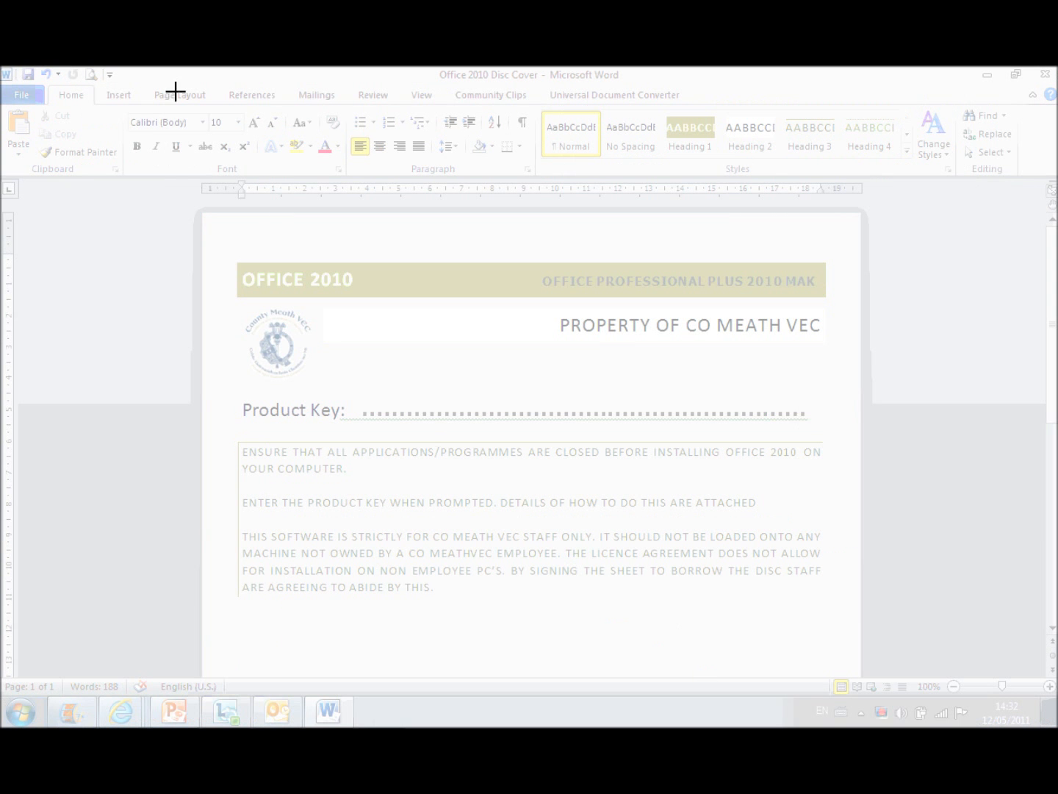
pyautogui.moveTo(224, 248); pyautogui.dragTo(837, 647)
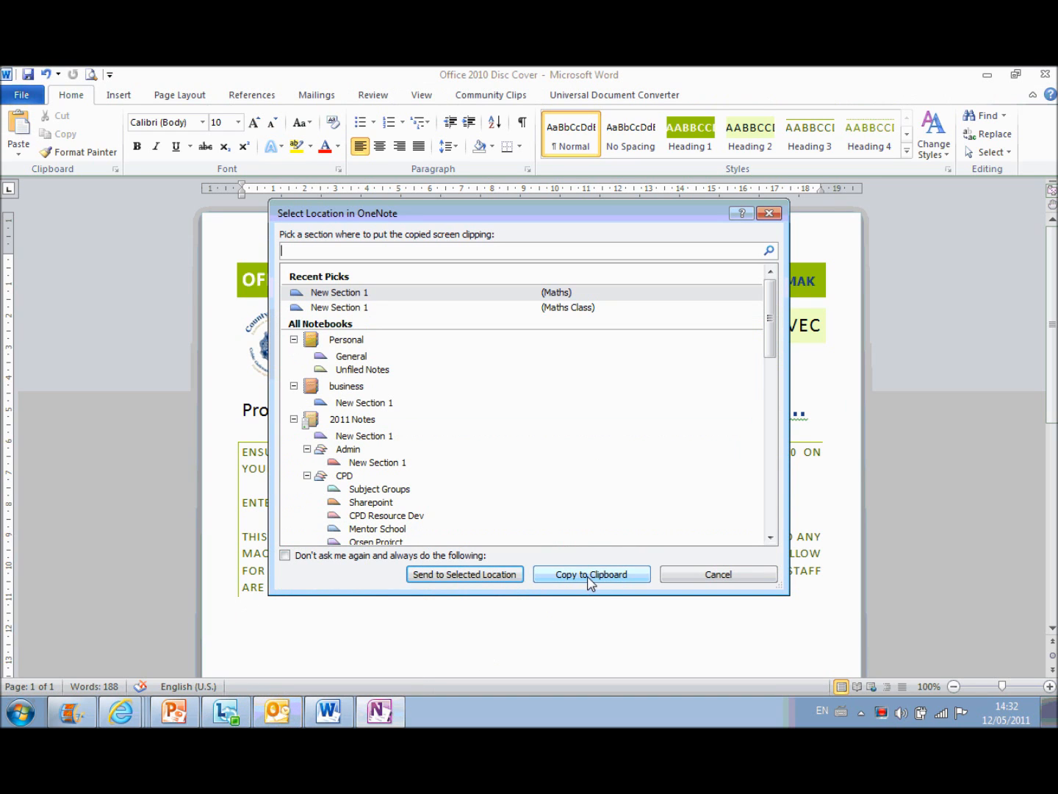
pyautogui.click(591, 576)
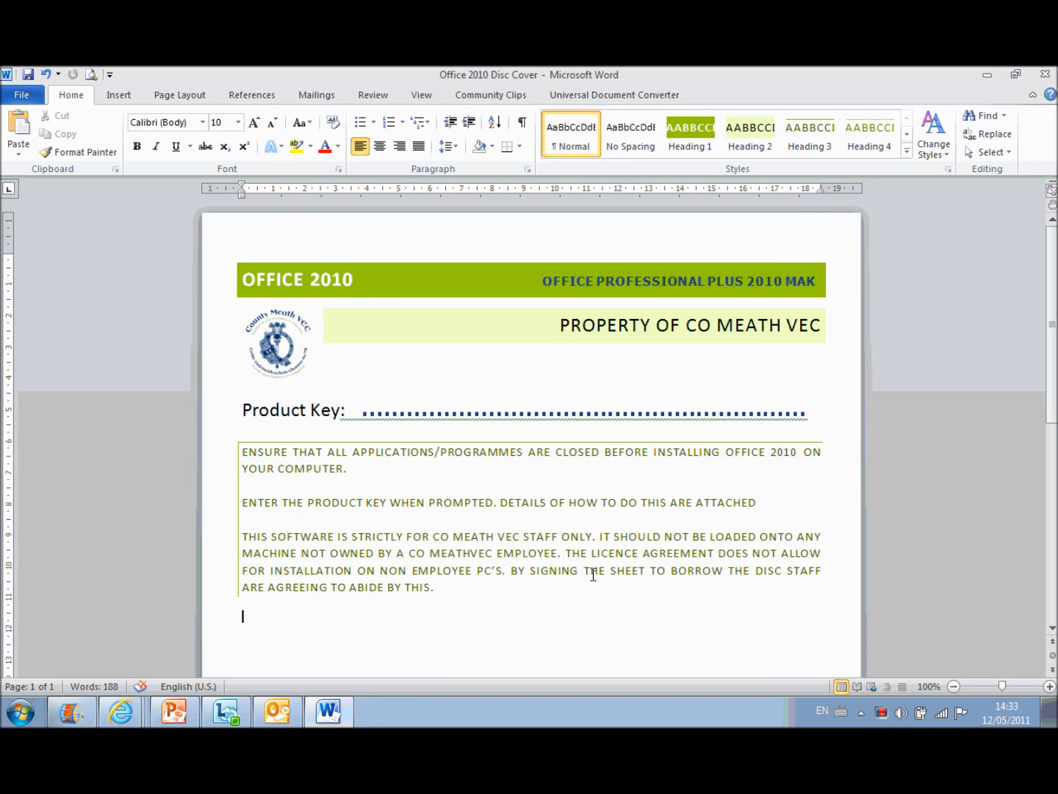
# Switch to Outlook and start a new email with five extra blank lines above the signature.
pyautogui.click(279, 711)
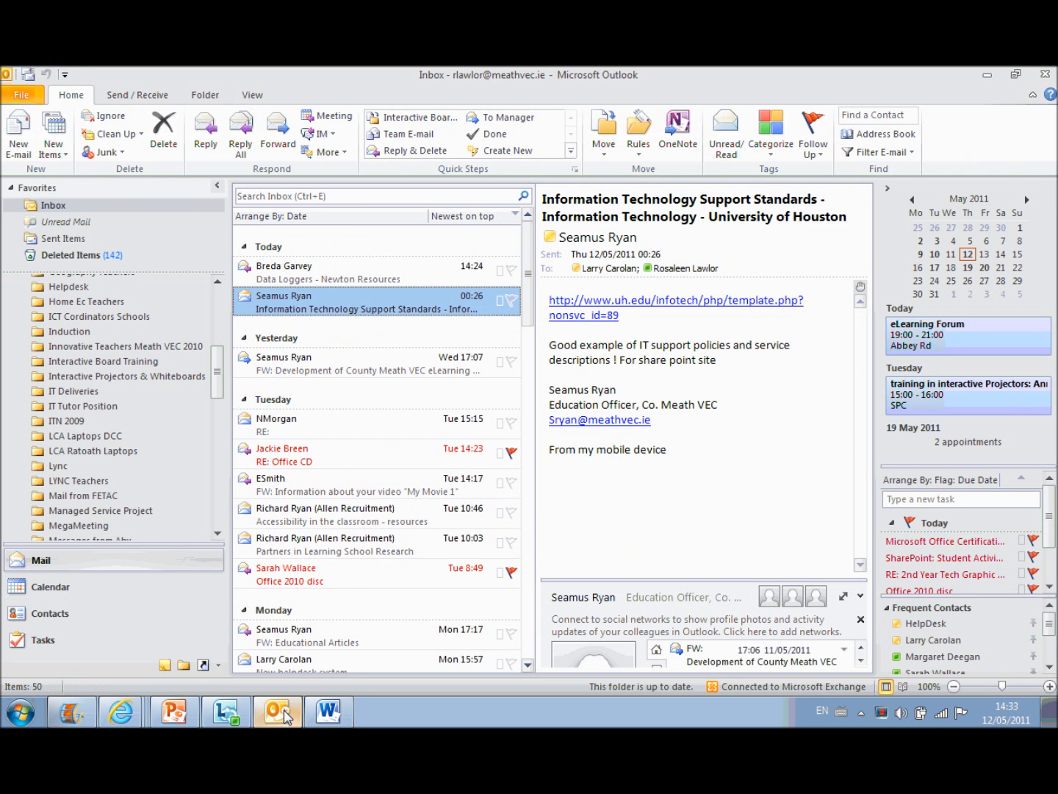
pyautogui.click(16, 141)
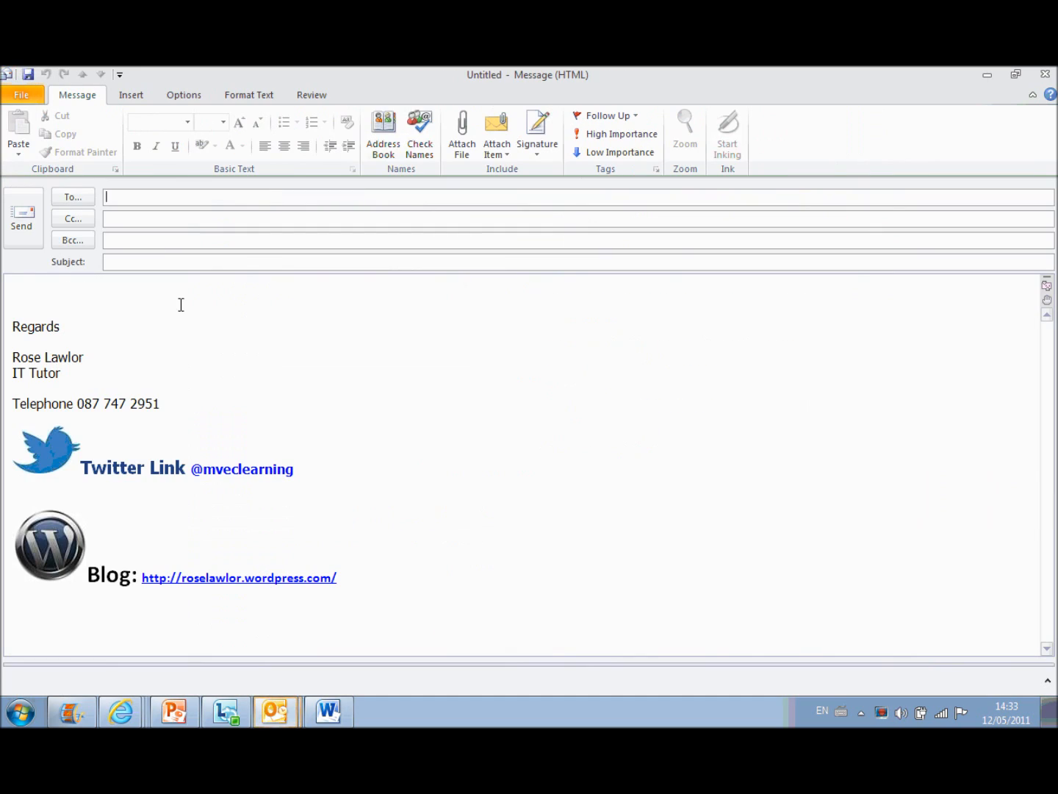
pyautogui.press('Return')
pyautogui.press('Return')
pyautogui.press('Return')
pyautogui.press('Return')
pyautogui.press('Return')
pyautogui.click(53, 294)
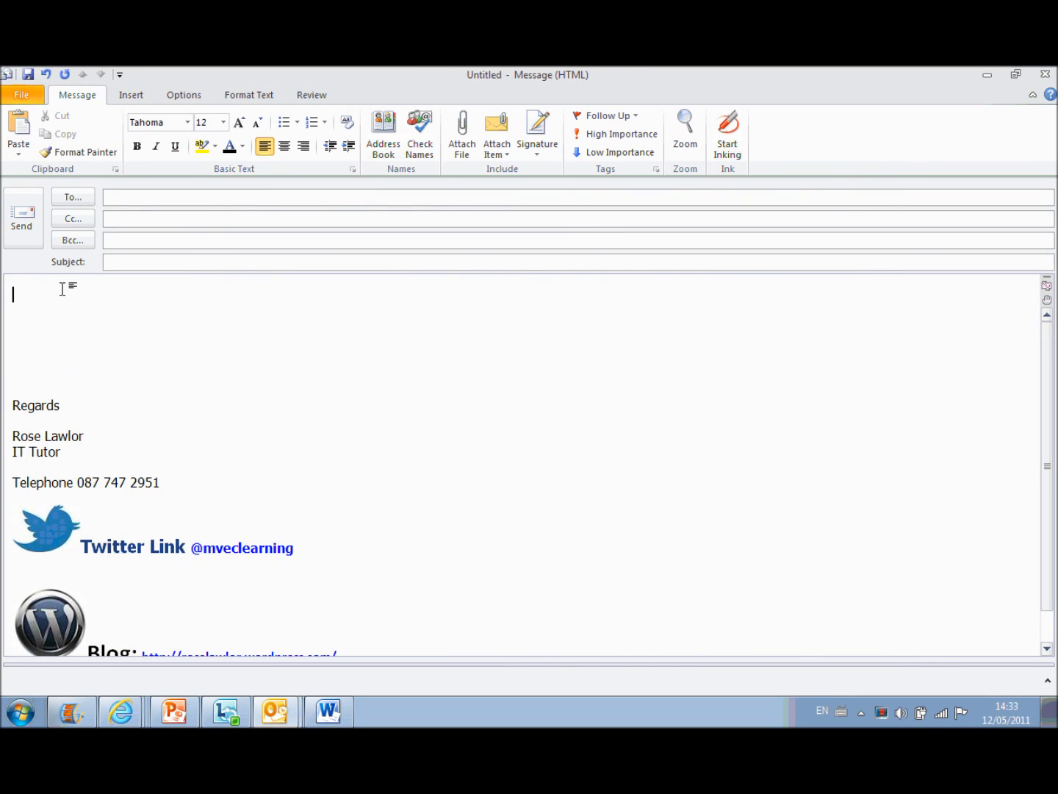
# Paste the disc cover clipping at the start of the message body.
pyautogui.rightClick(55, 296)
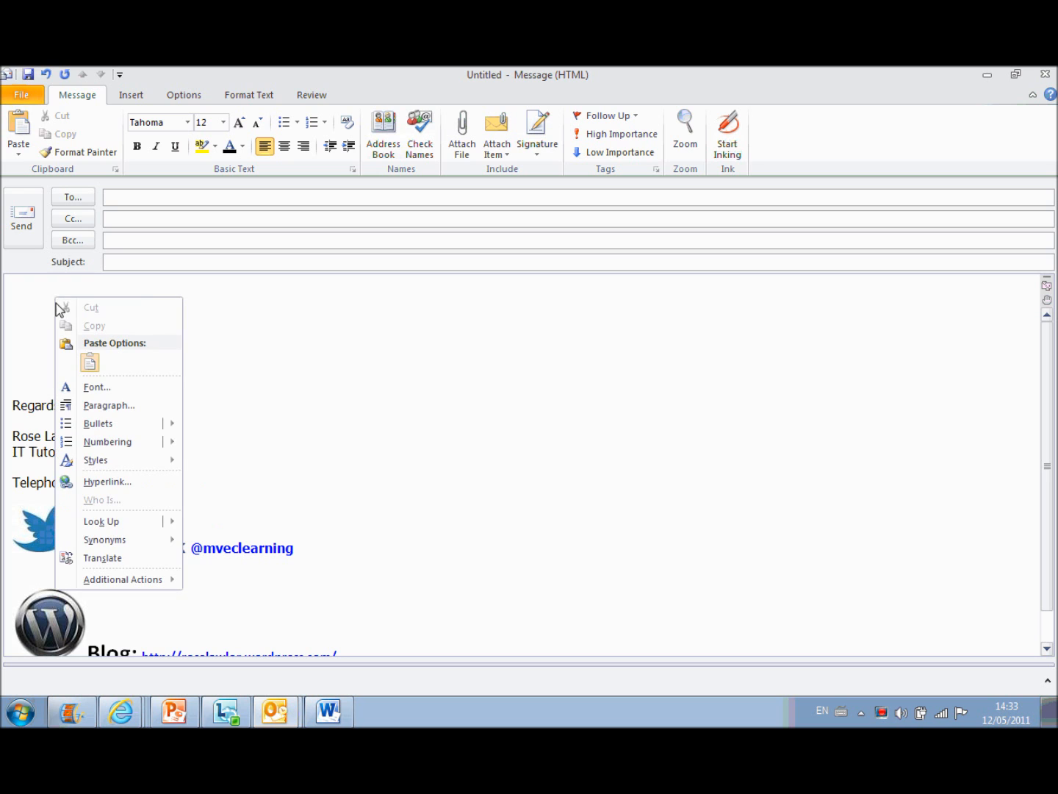
pyautogui.click(89, 360)
pyautogui.scroll(1, 267, 407)
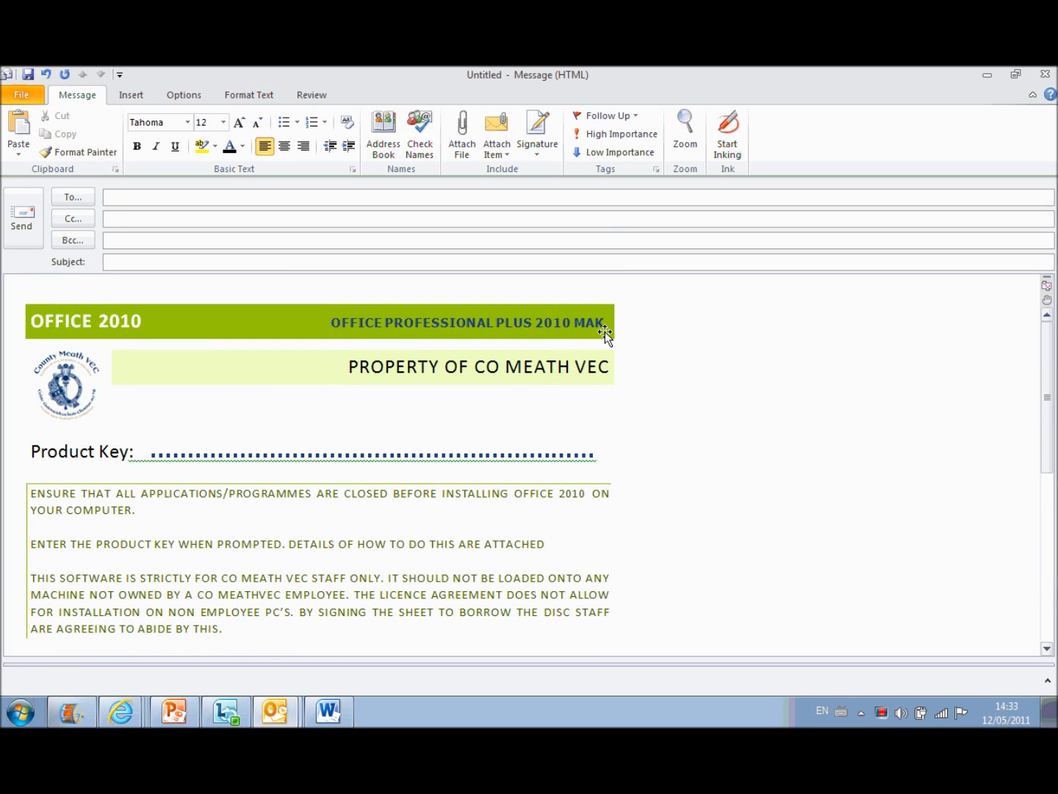
# Shrink the disc cover picture to about 7.3 cm high by 11.29 cm wide and give it a dark blue border.
pyautogui.click(376, 472)
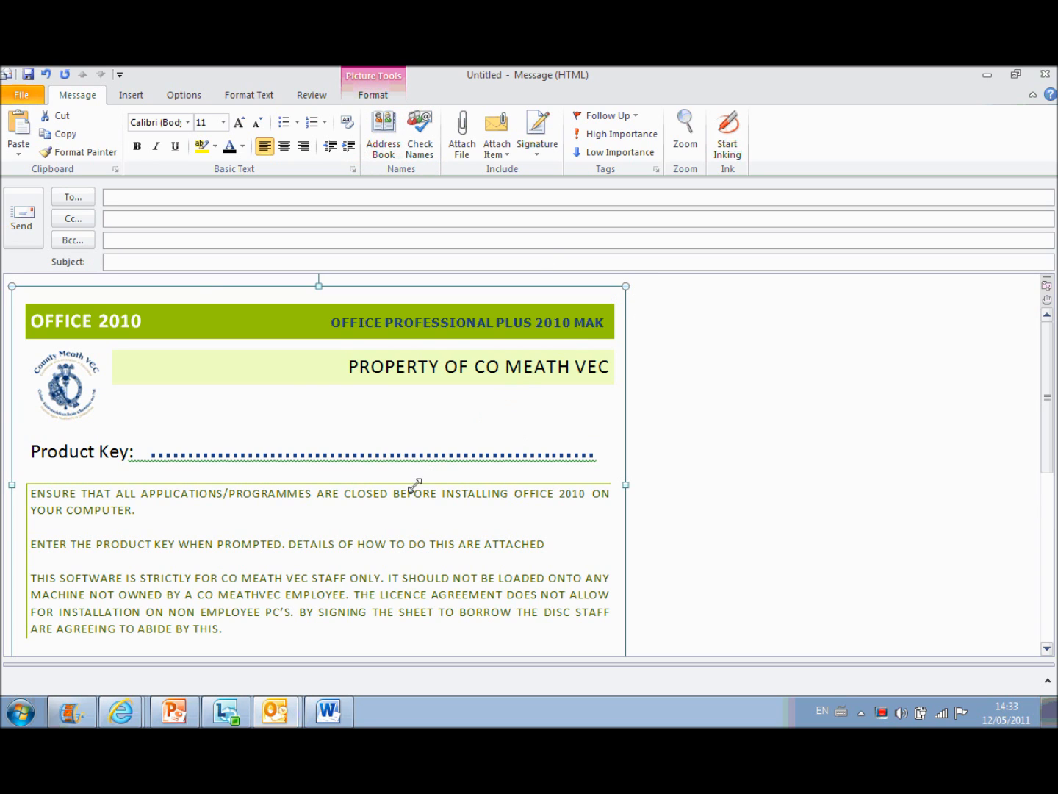
pyautogui.moveTo(395, 492); pyautogui.dragTo(383, 494)
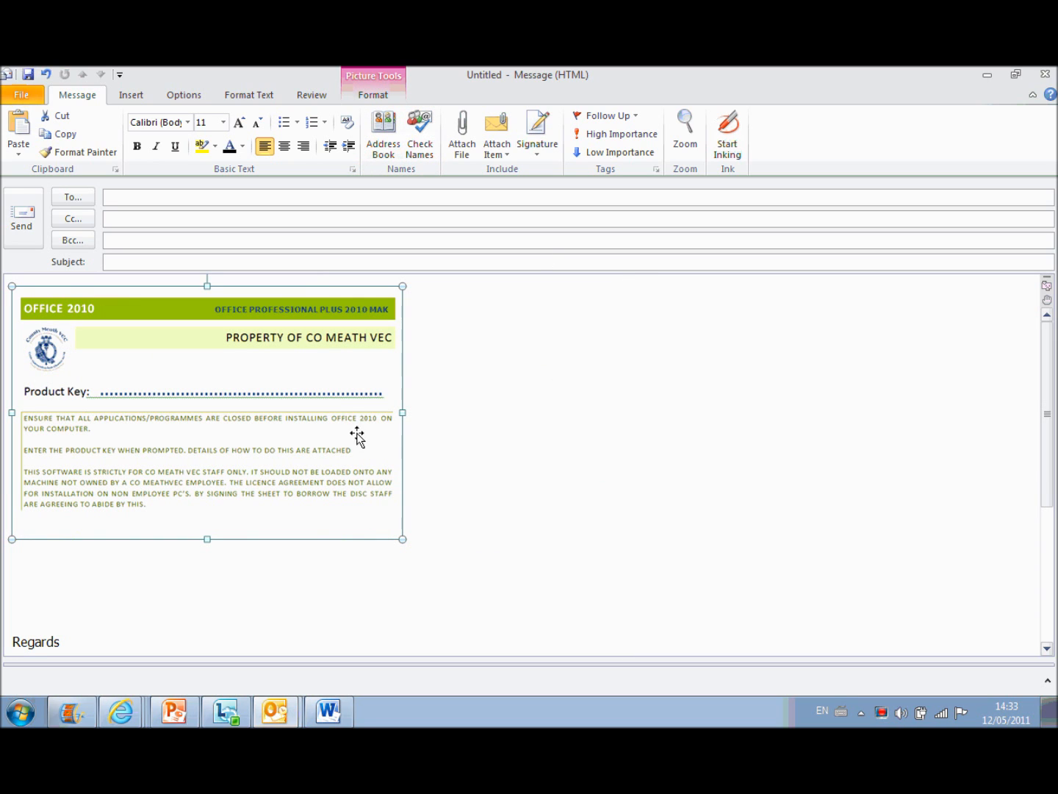
pyautogui.click(372, 100)
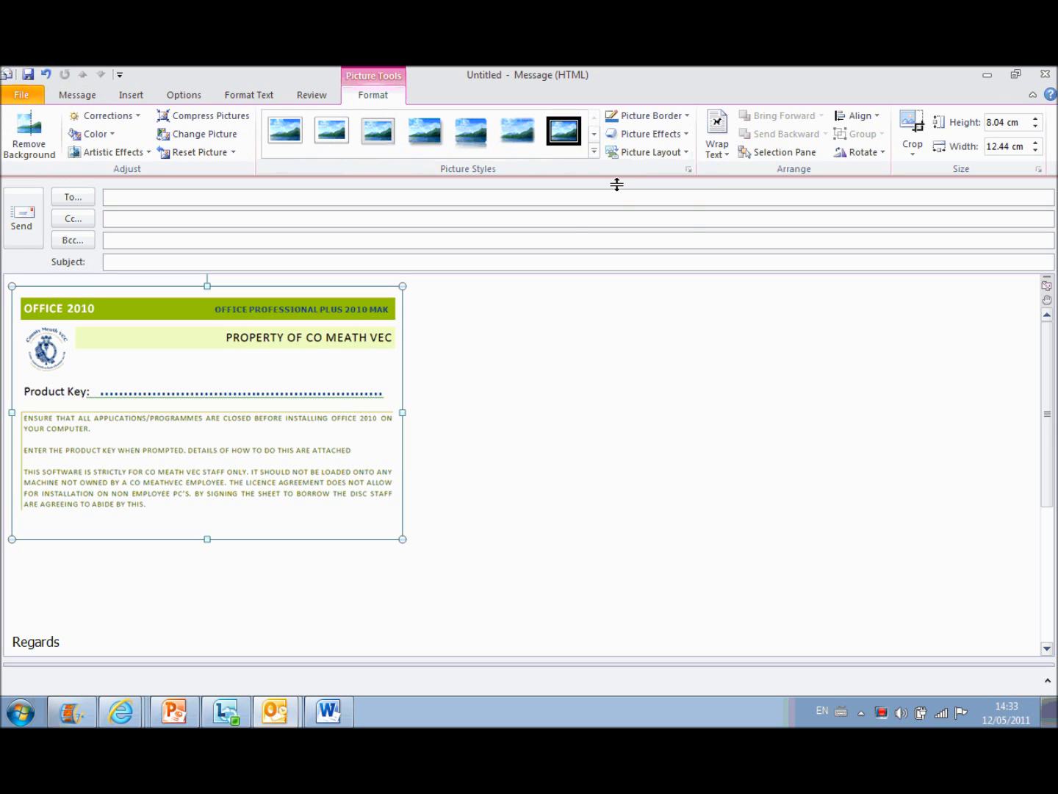
pyautogui.click(629, 118)
pyautogui.click(602, 149)
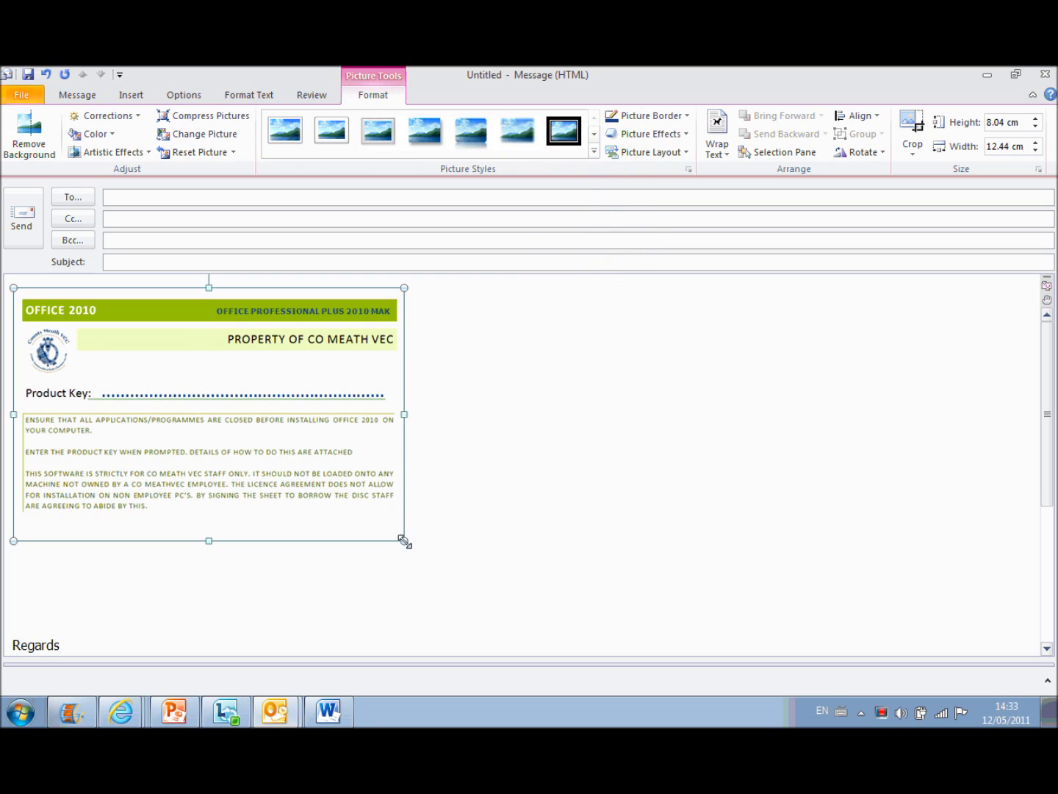
pyautogui.click(83, 540)
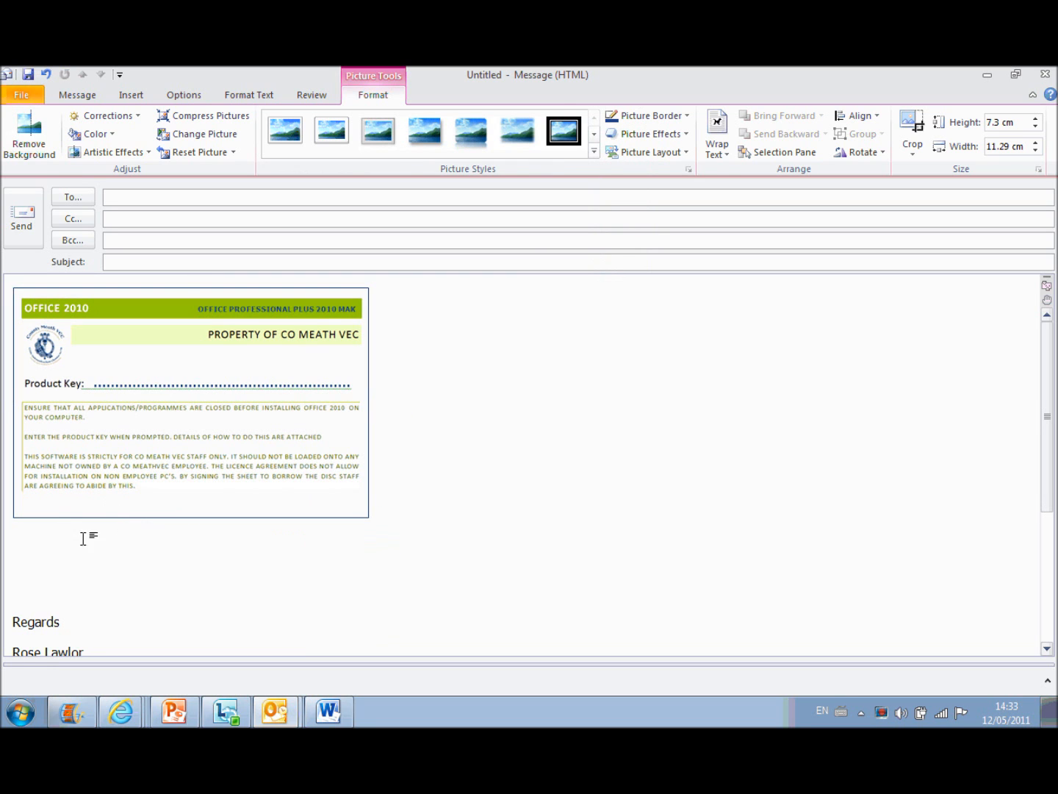
# Switch to the Word document and copy the three instruction paragraphs below the product key line.
pyautogui.click(344, 709)
pyautogui.click(409, 587)
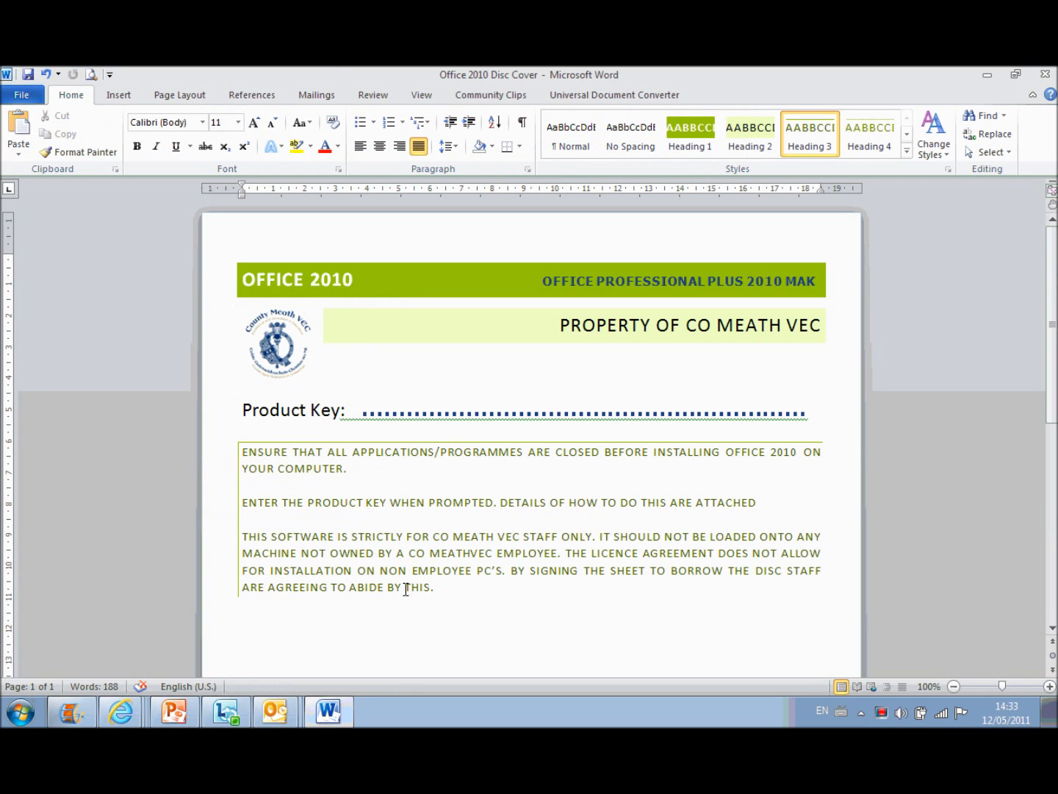
pyautogui.moveTo(453, 589)
pyautogui.mouseDown()
pyautogui.moveTo(323, 587)
pyautogui.moveTo(250, 555)
pyautogui.moveTo(255, 454)
pyautogui.moveTo(242, 454)
pyautogui.moveTo(461, 607)
pyautogui.mouseUp()
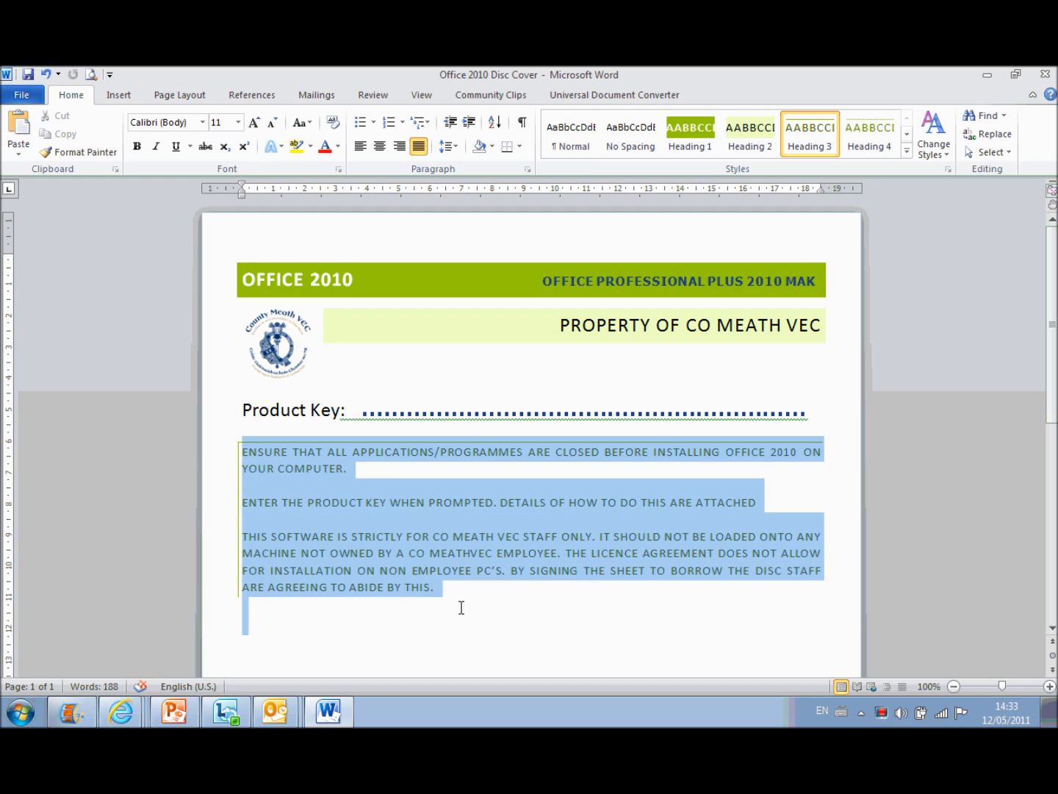
pyautogui.rightClick(289, 502)
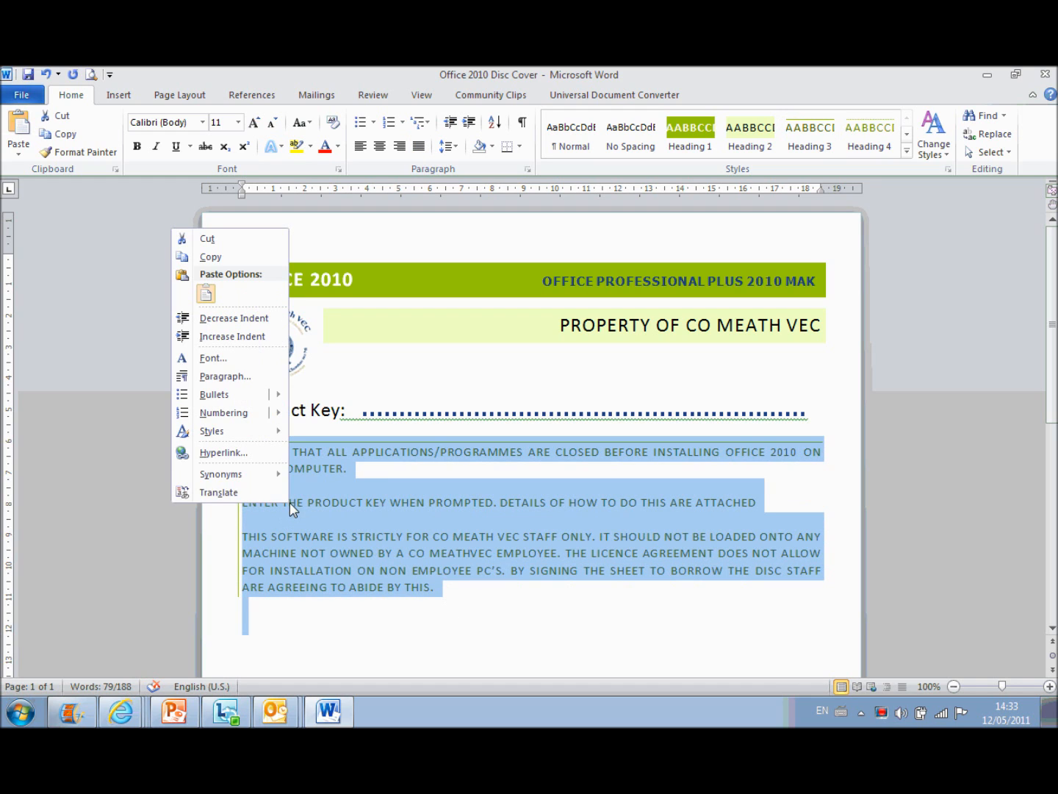
pyautogui.click(230, 263)
# Switch back to the Outlook message, paste the instruction paragraphs below the picture and add a blank line after them.
pyautogui.click(275, 711)
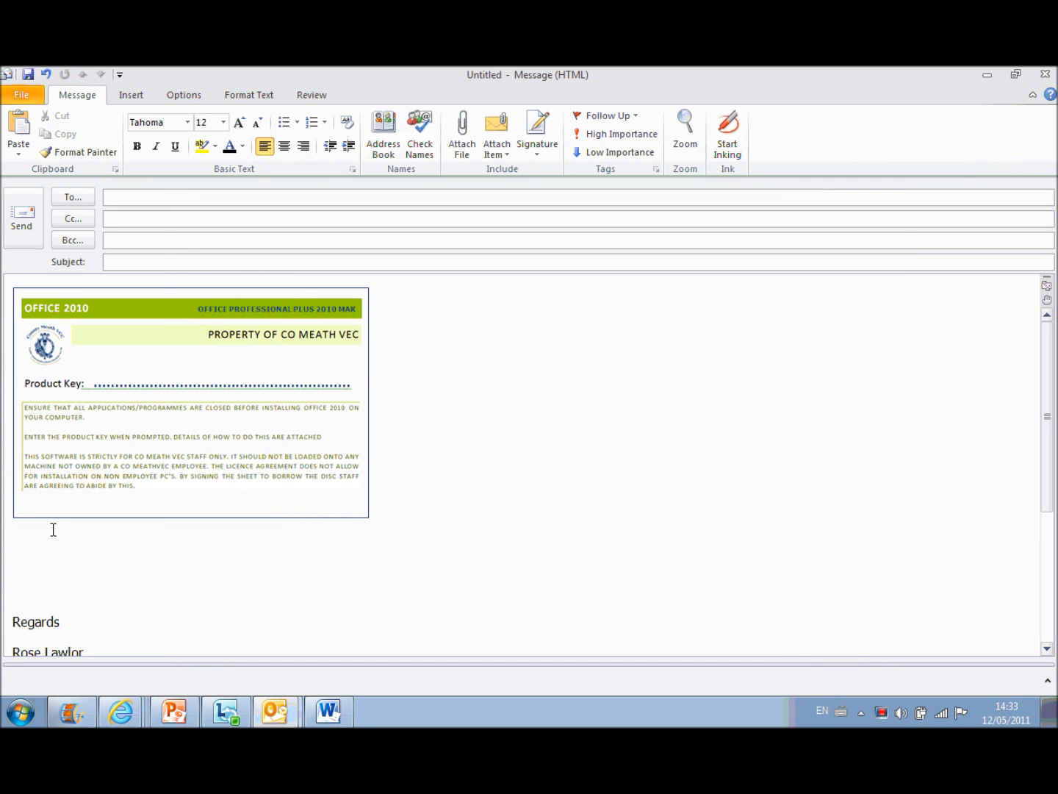
pyautogui.click(55, 533)
pyautogui.hotkey('ctrl', 'v')
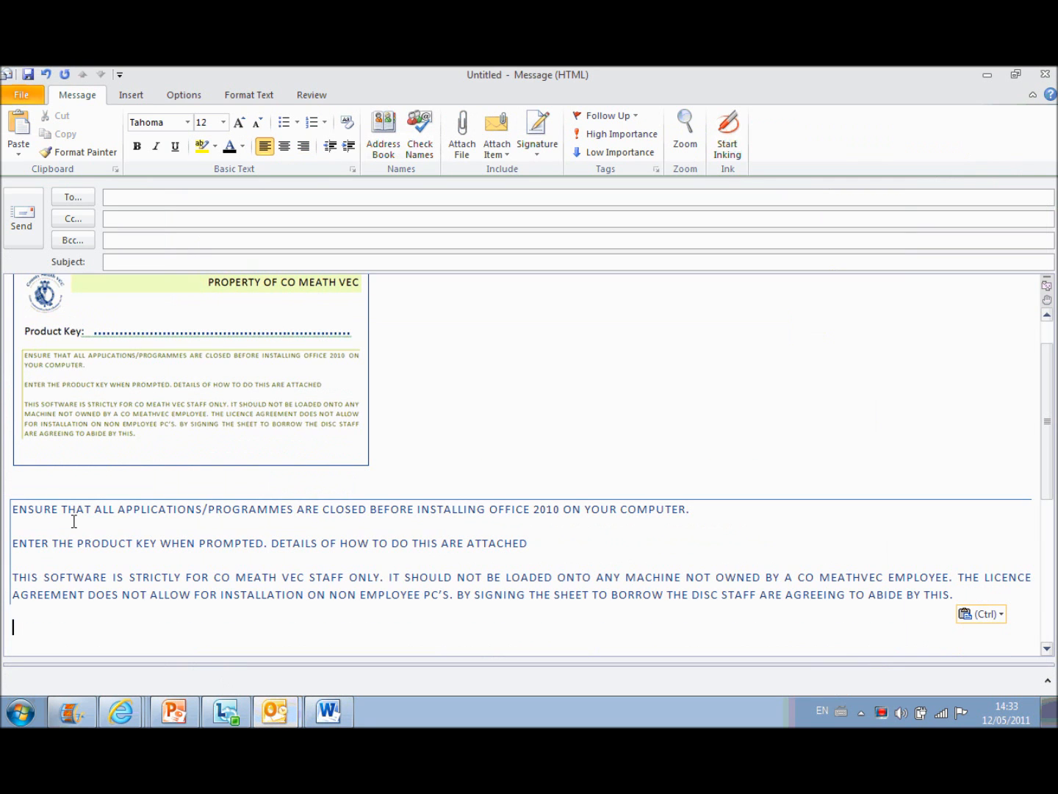
pyautogui.press('Return')
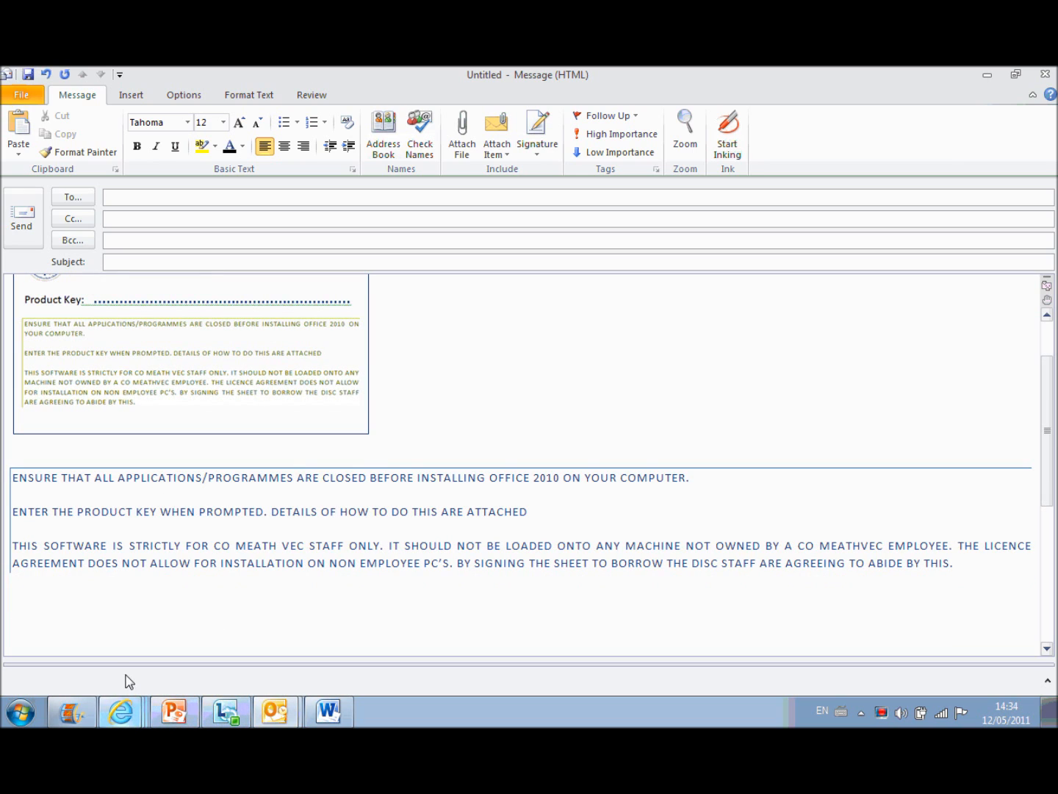
# Switch to Internet Explorer and copy a screen clipping of the YouTube video's title and player to the clipboard.
pyautogui.click(120, 711)
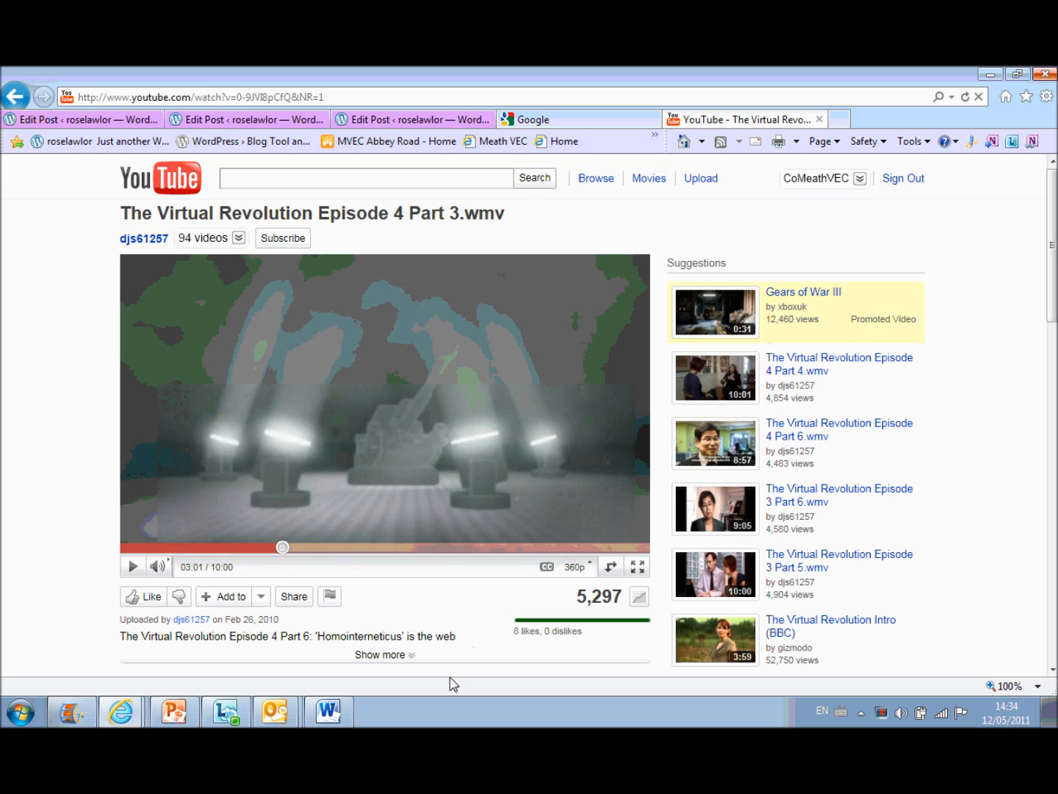
pyautogui.press('super+s')
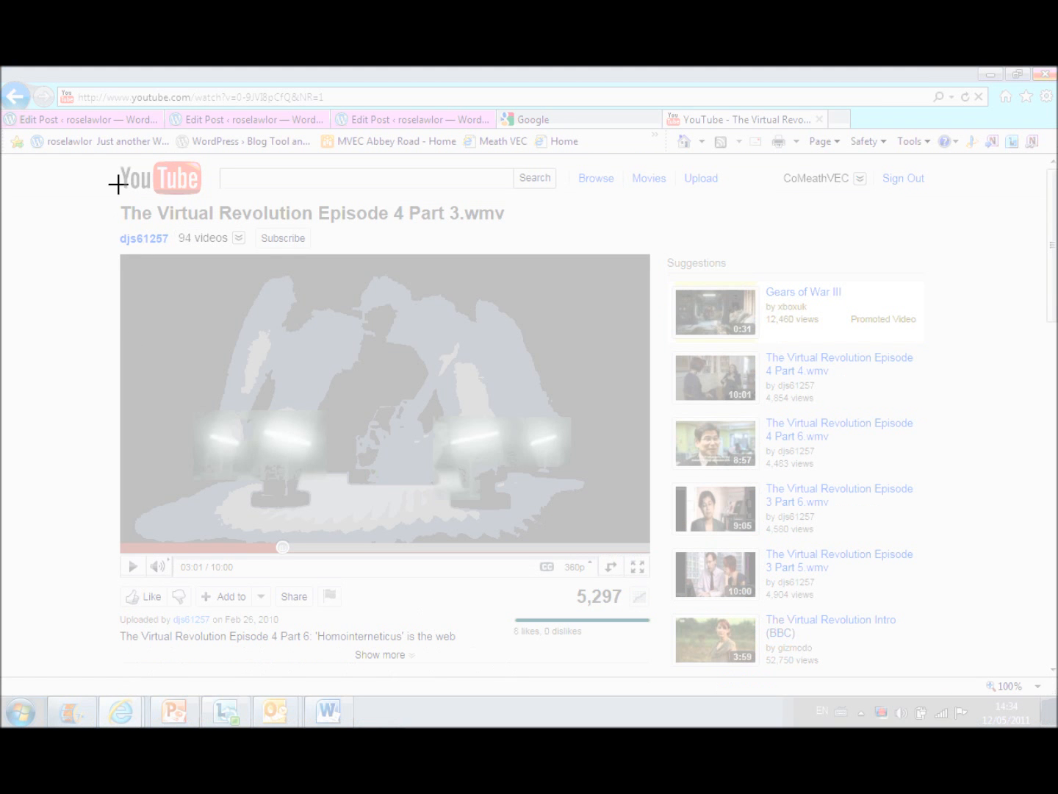
pyautogui.moveTo(109, 196); pyautogui.dragTo(661, 586)
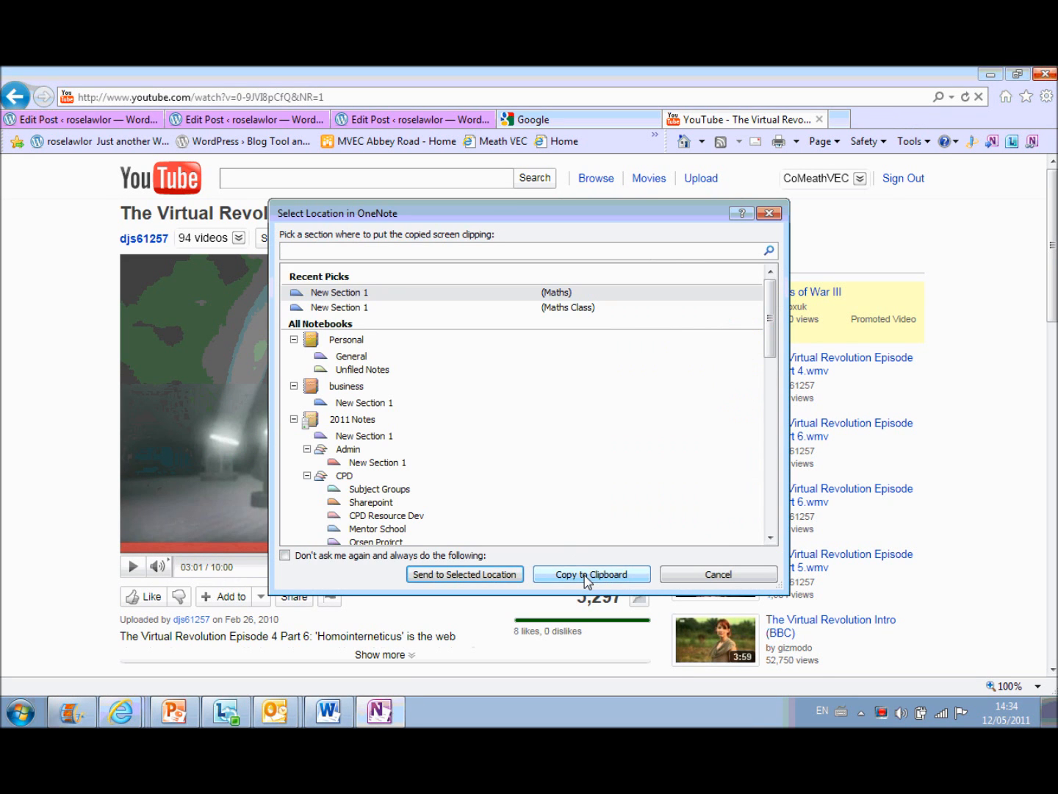
pyautogui.click(588, 575)
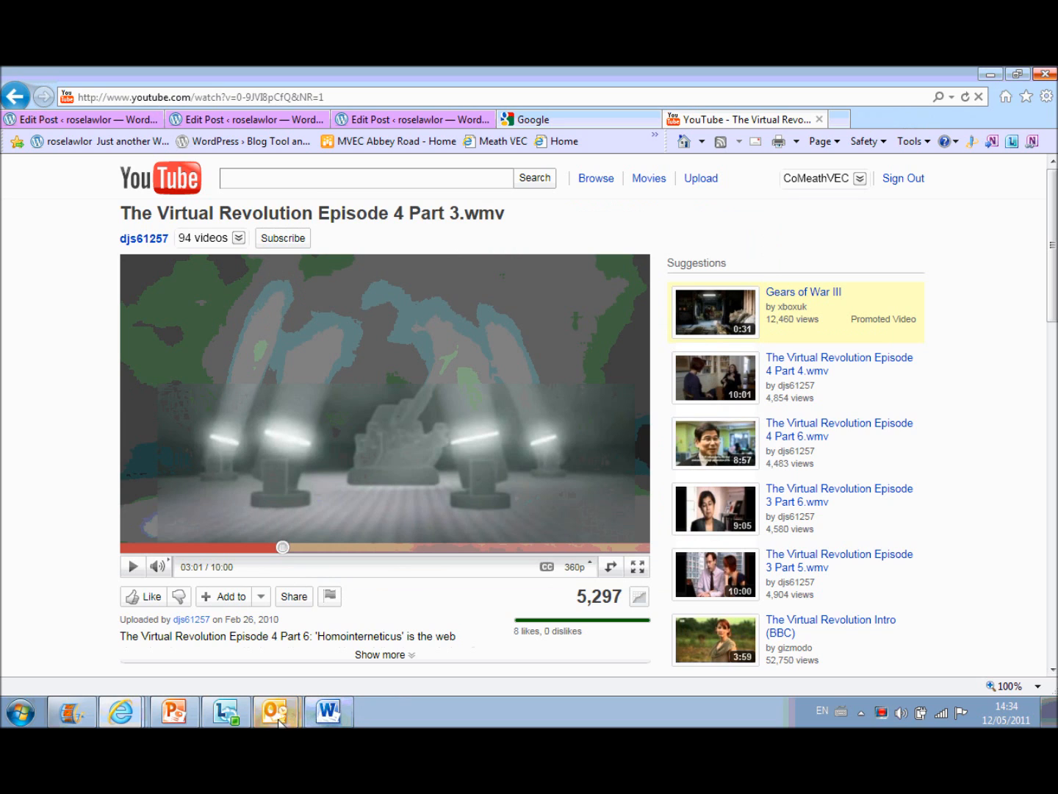
# Switch back to the Outlook message and paste the video clipping below the instruction paragraphs.
pyautogui.click(278, 710)
pyautogui.click(184, 632)
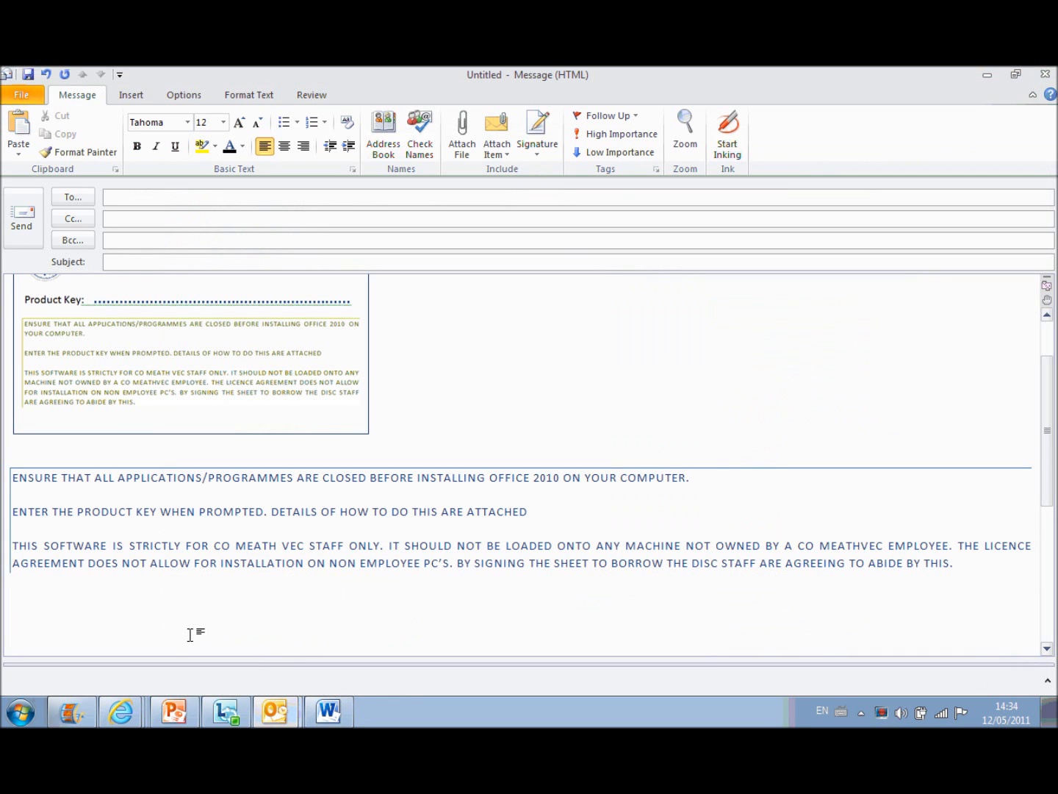
pyautogui.hotkey('ctrl', 'v')
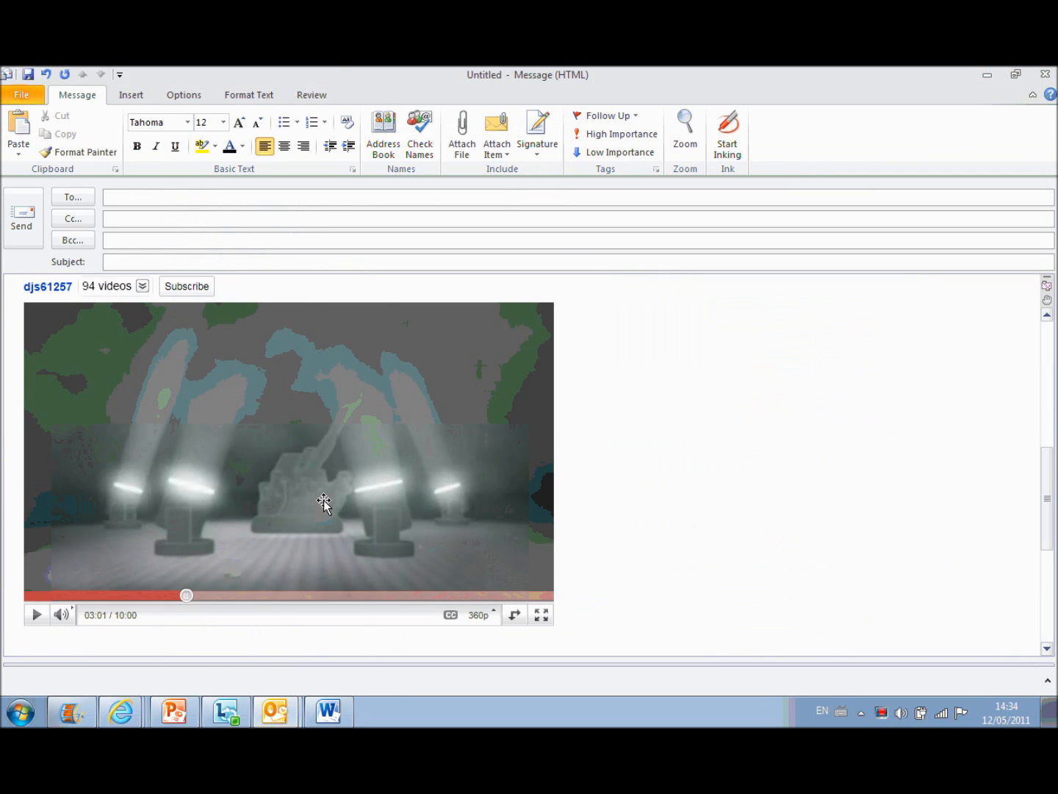
# Shrink the video clipping to about 9.66 cm high by 13.71 cm wide and apply the white frame picture style with a soft shadow.
pyautogui.click(396, 494)
pyautogui.moveTo(564, 634); pyautogui.dragTo(446, 546)
pyautogui.scroll(1, 484, 509)
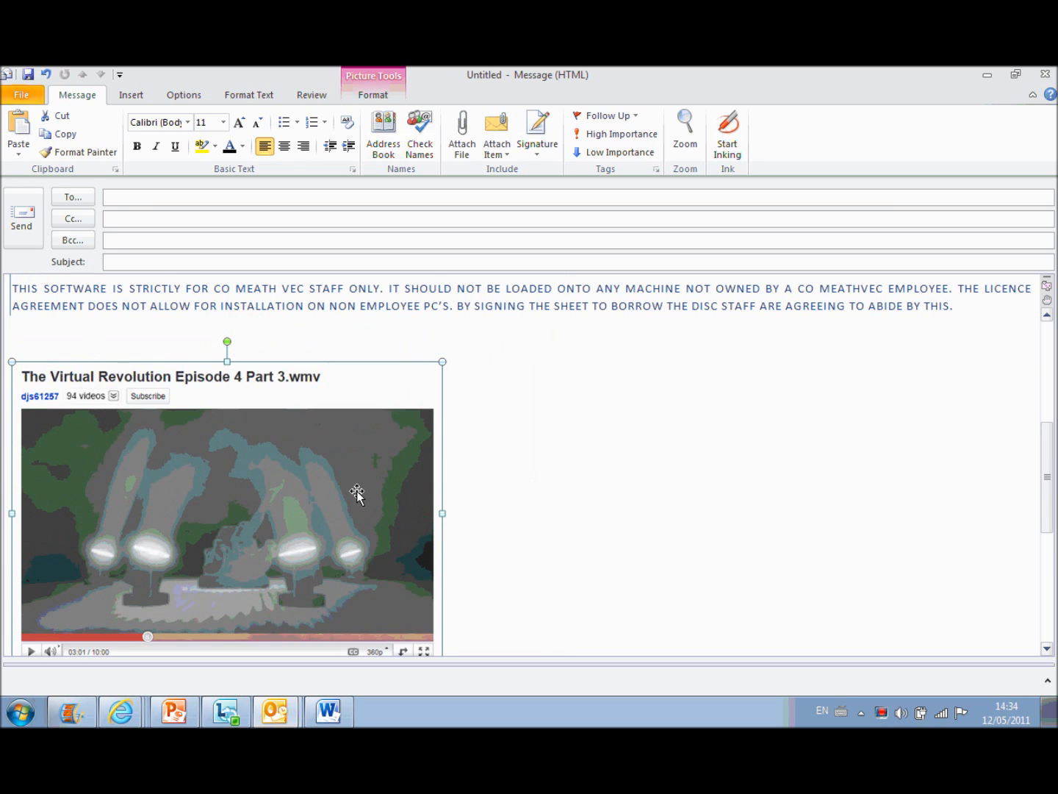
pyautogui.click(372, 98)
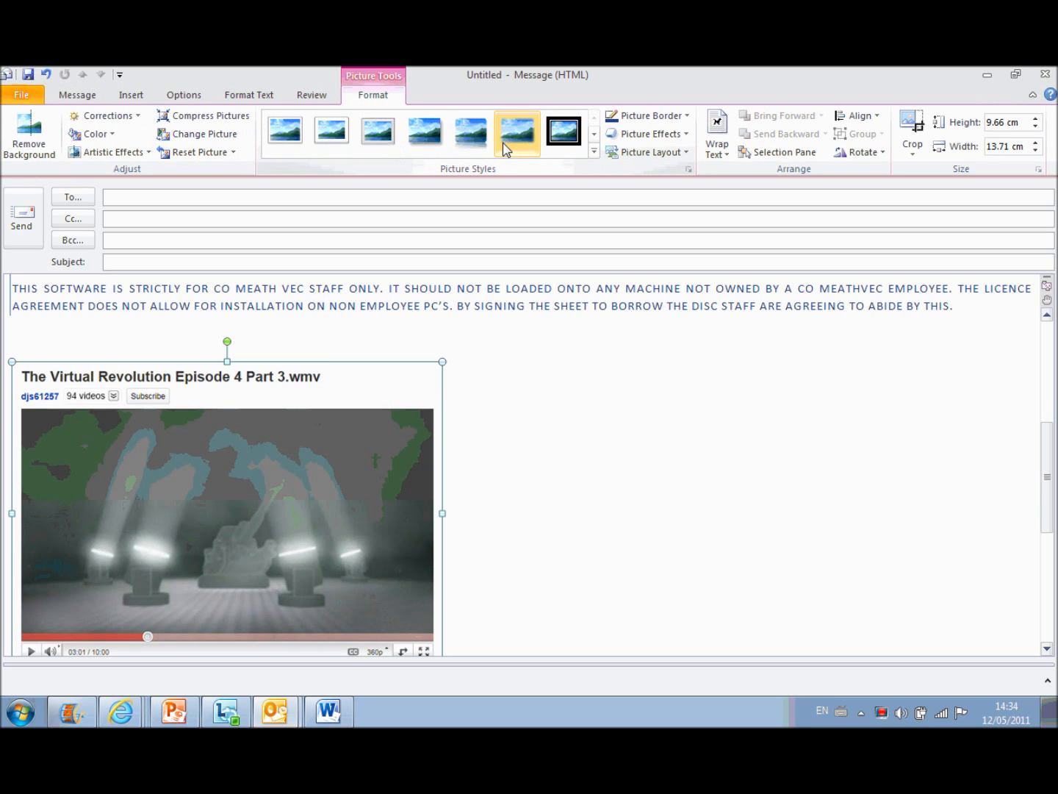
pyautogui.click(297, 135)
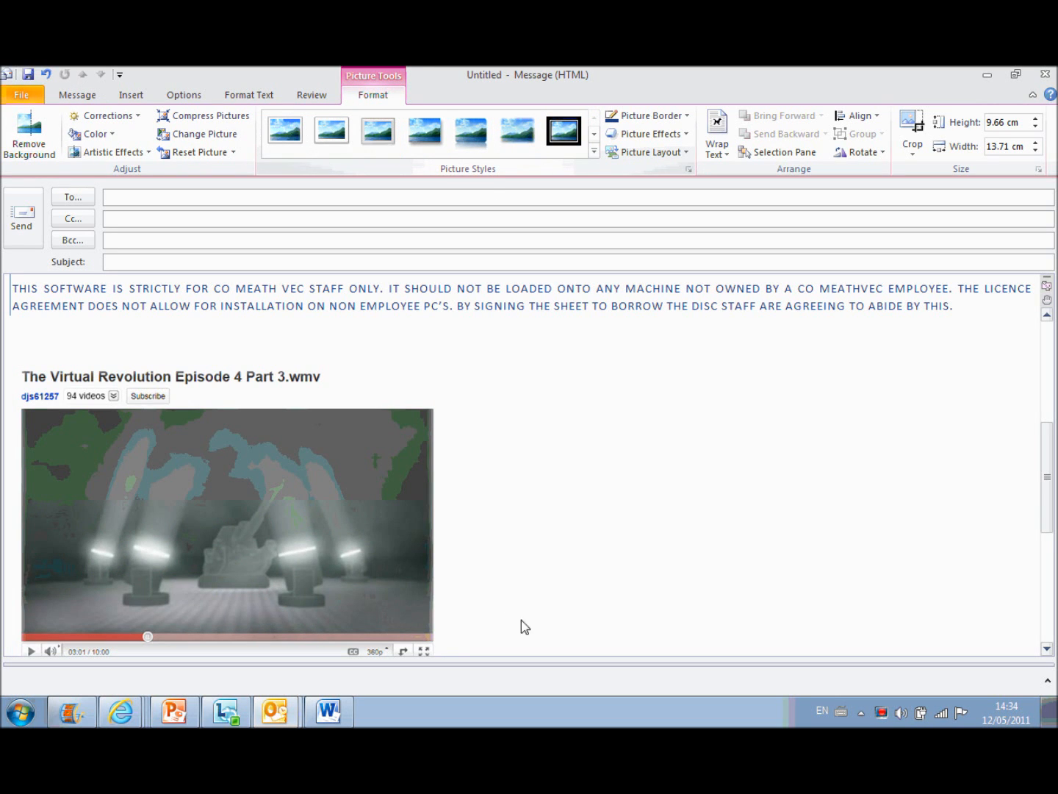
pyautogui.scroll(-1, 515, 586)
pyautogui.click(522, 592)
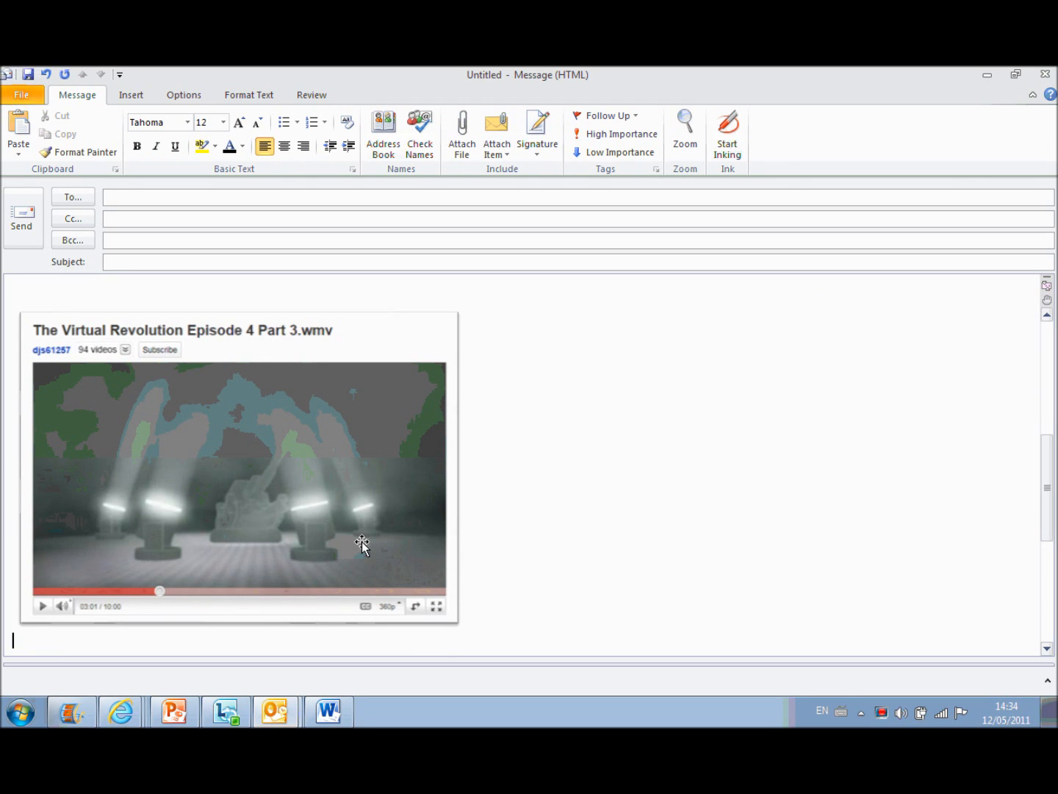
# Switch to Internet Explorer and copy the web address of the YouTube video page.
pyautogui.click(121, 711)
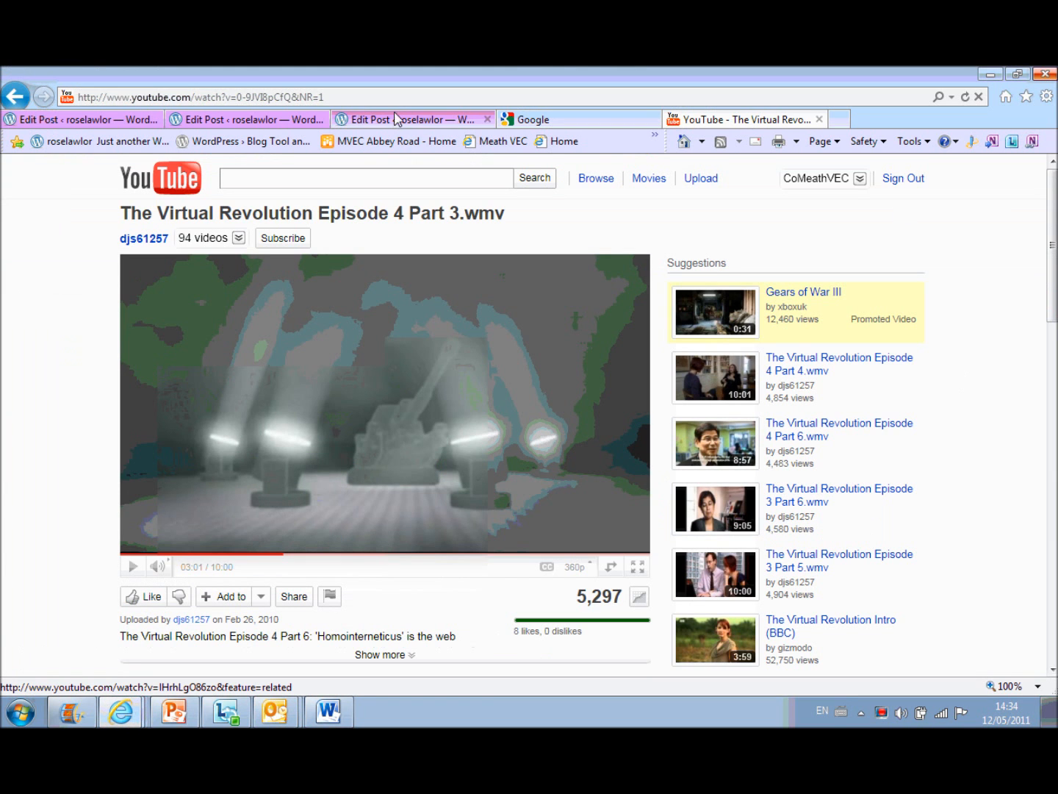
pyautogui.click(92, 99)
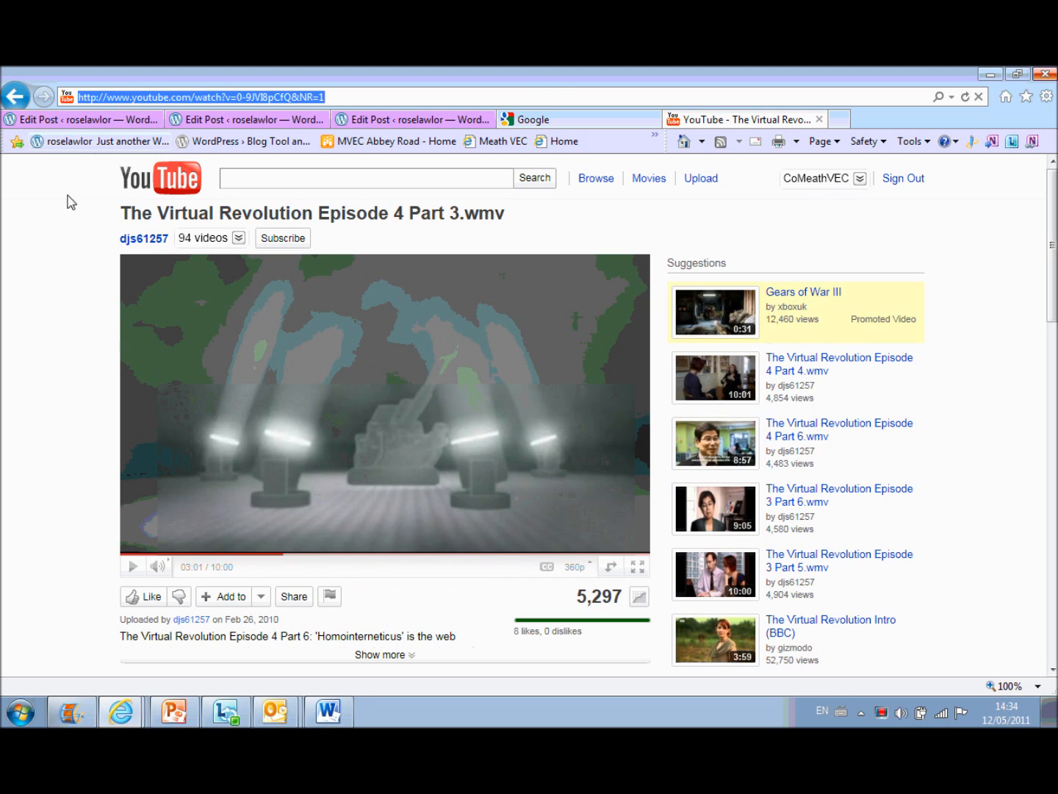
pyautogui.click(304, 99)
pyautogui.doubleClick(304, 99)
pyautogui.rightClick(305, 93)
pyautogui.click(255, 157)
# Switch back to the Outlook message, hyperlink the video clipping to the copied YouTube address and add a blank line below it.
pyautogui.click(288, 725)
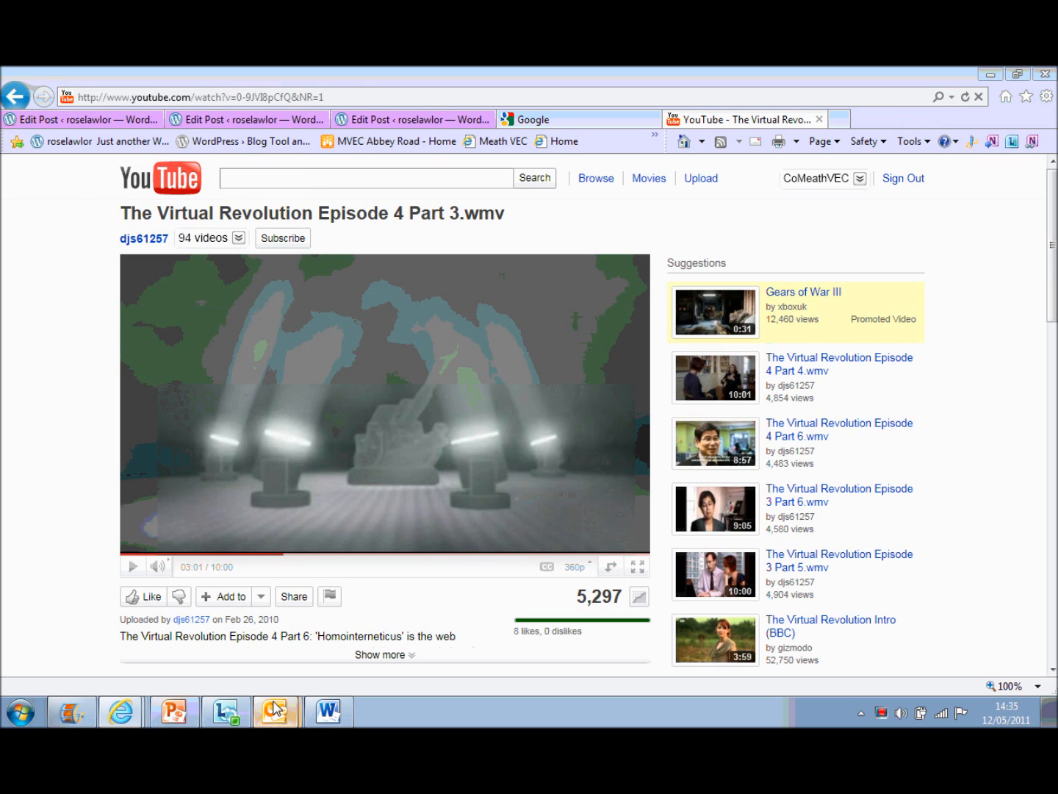
pyautogui.click(263, 678)
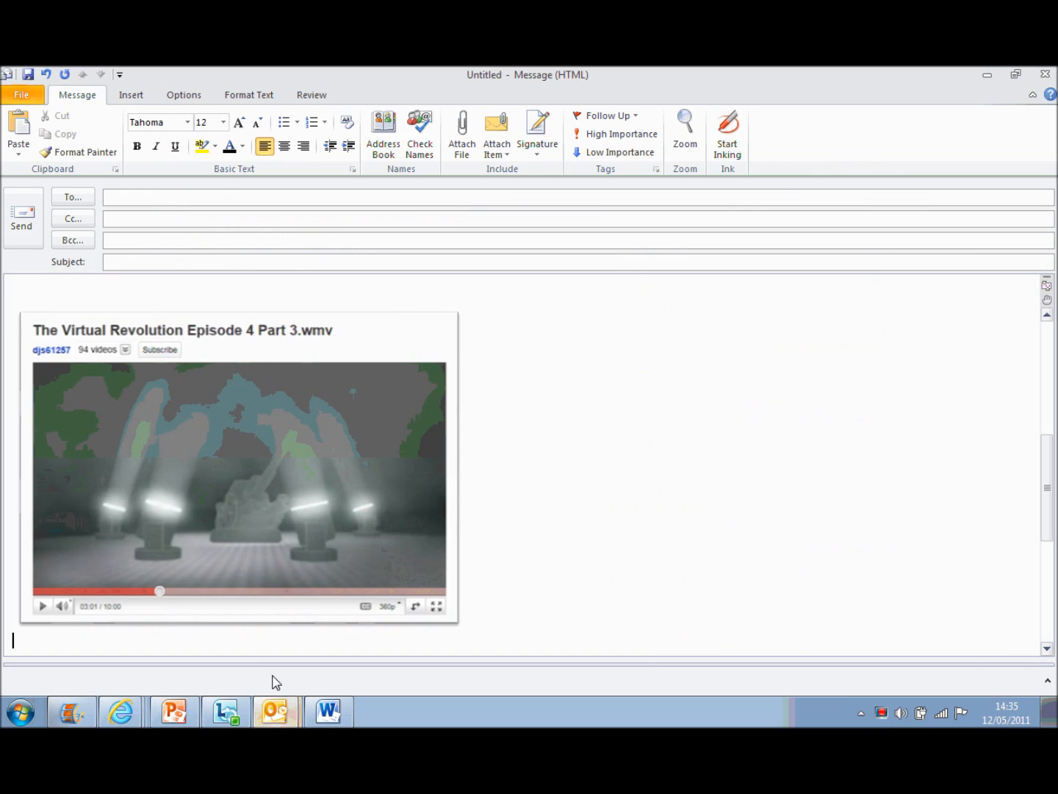
pyautogui.click(201, 434)
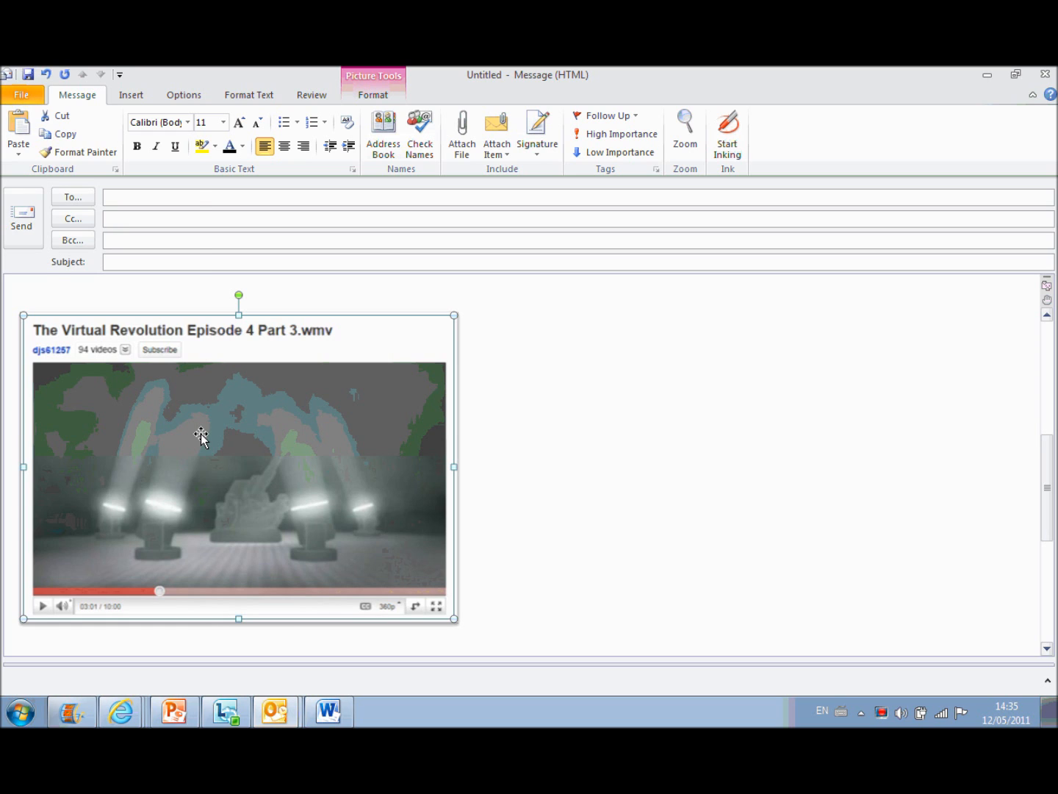
pyautogui.rightClick(201, 434)
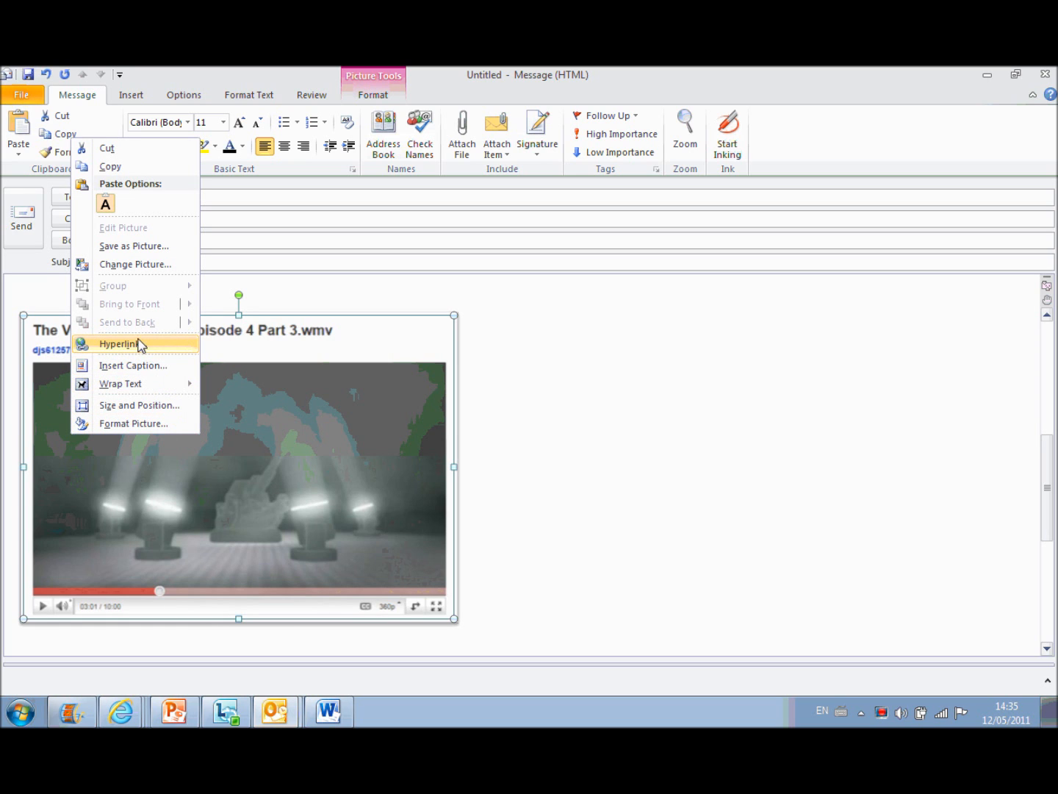
pyautogui.click(136, 345)
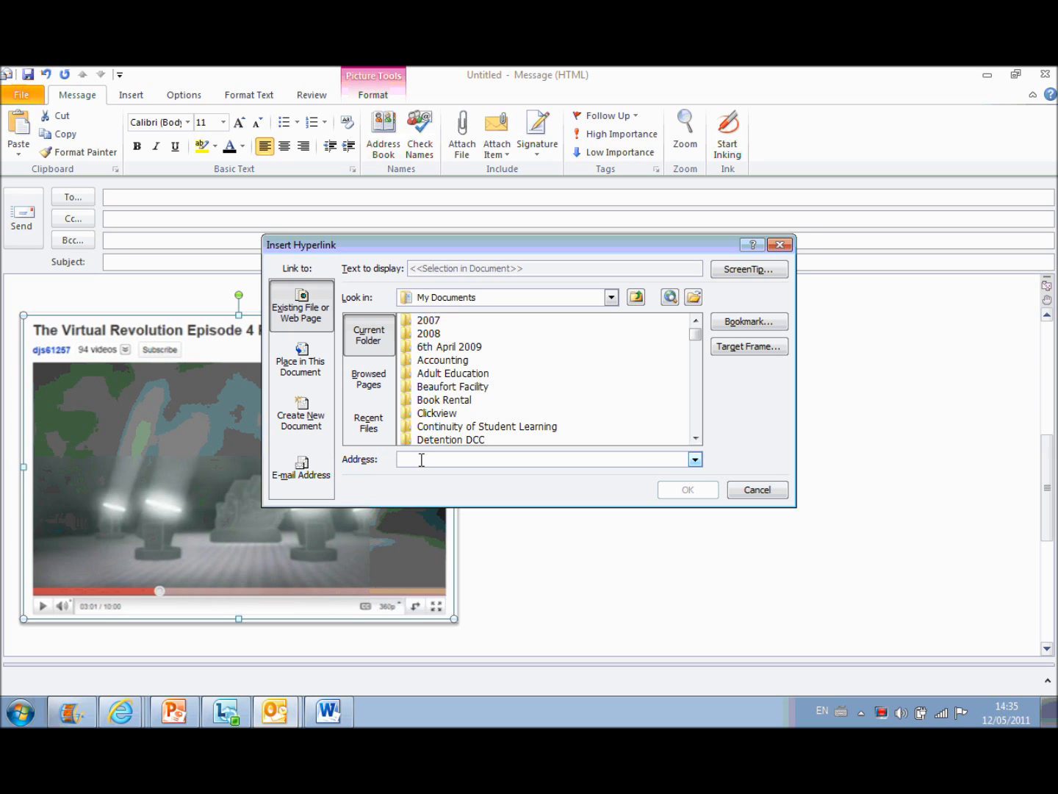
pyautogui.rightClick(421, 459)
pyautogui.click(385, 508)
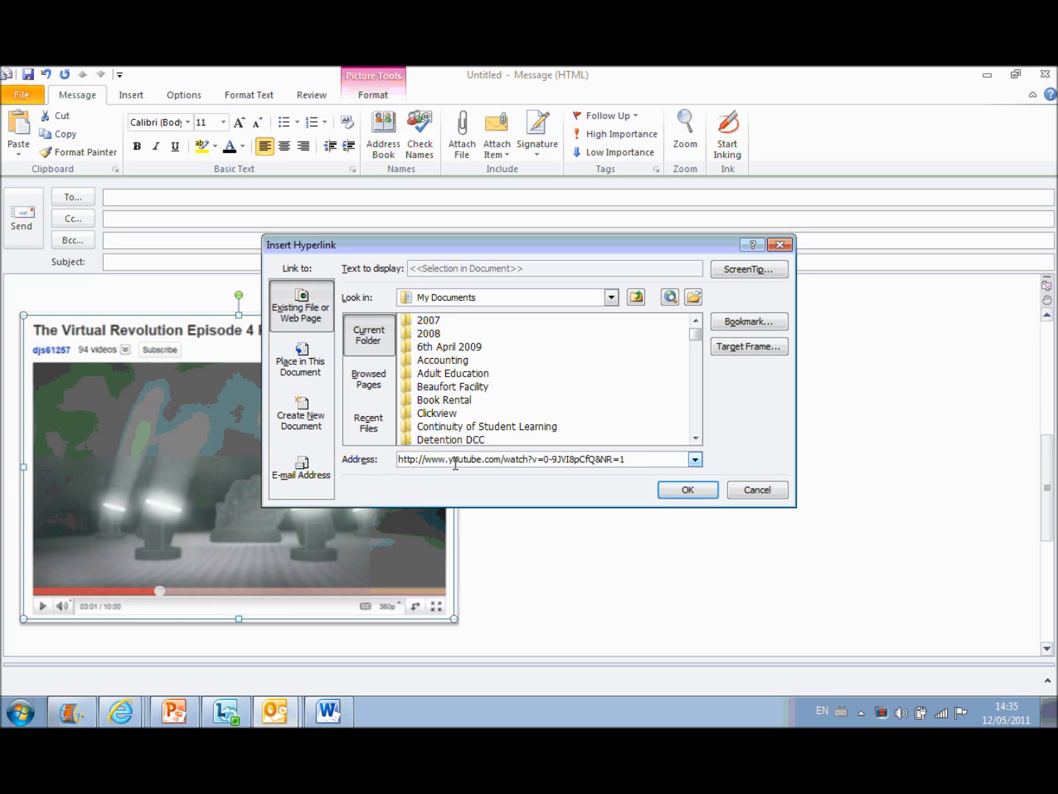
pyautogui.click(689, 494)
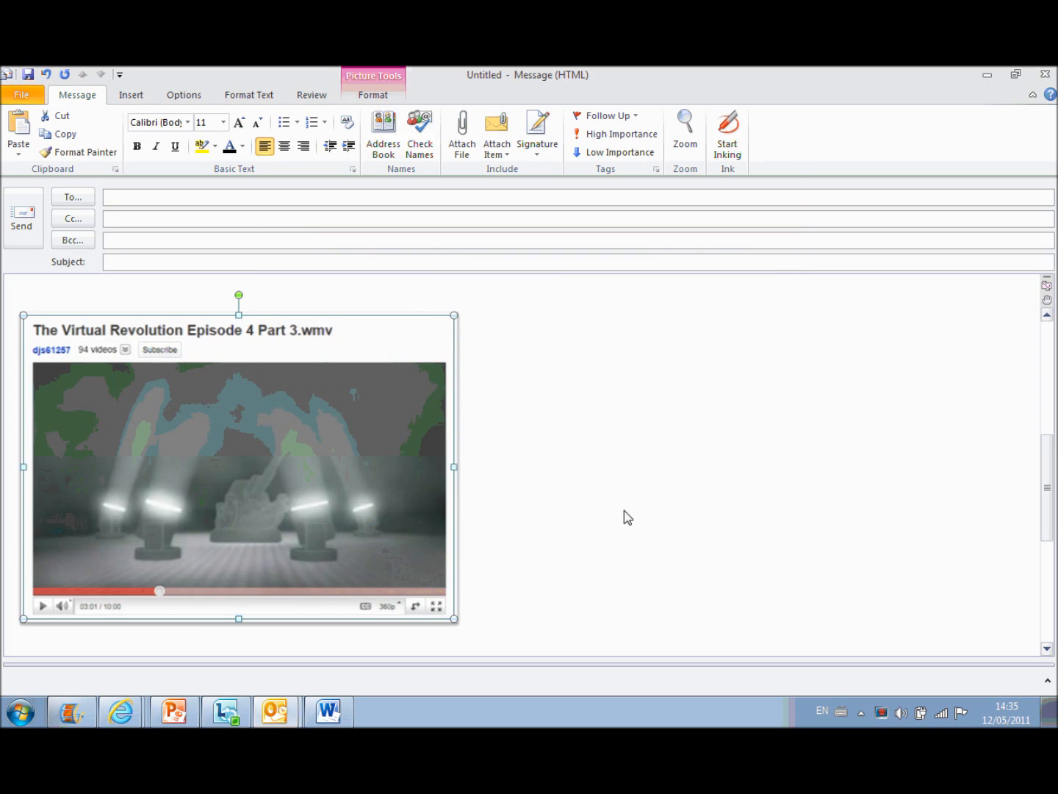
pyautogui.click(490, 573)
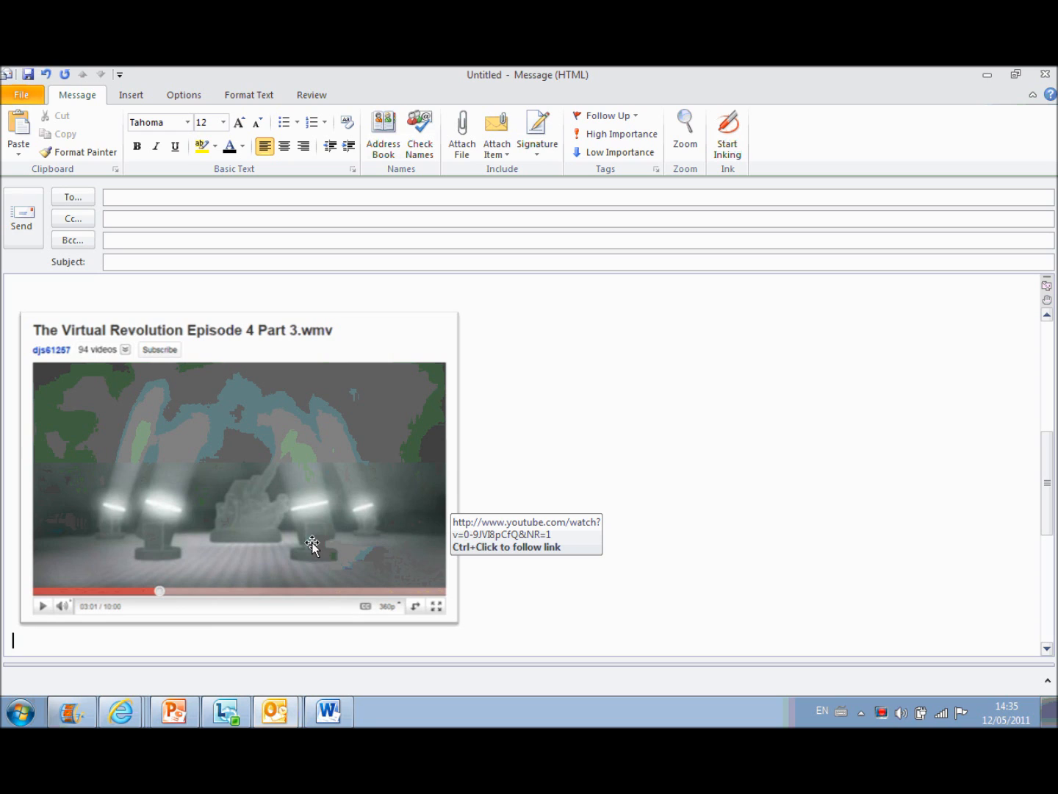
pyautogui.click(230, 613)
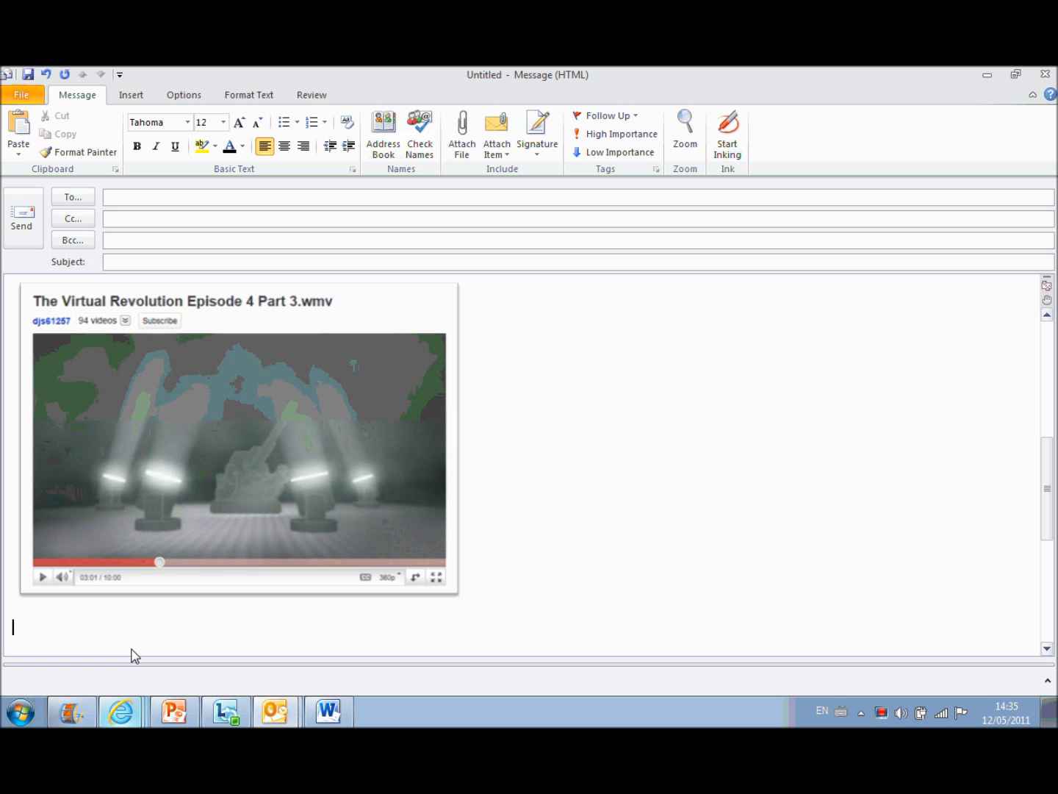
# Switch to Internet Explorer, search Google Images for "volcano" and open the "Main Features of a Volcano" diagram.
pyautogui.hotkey('alt', 'Tab')
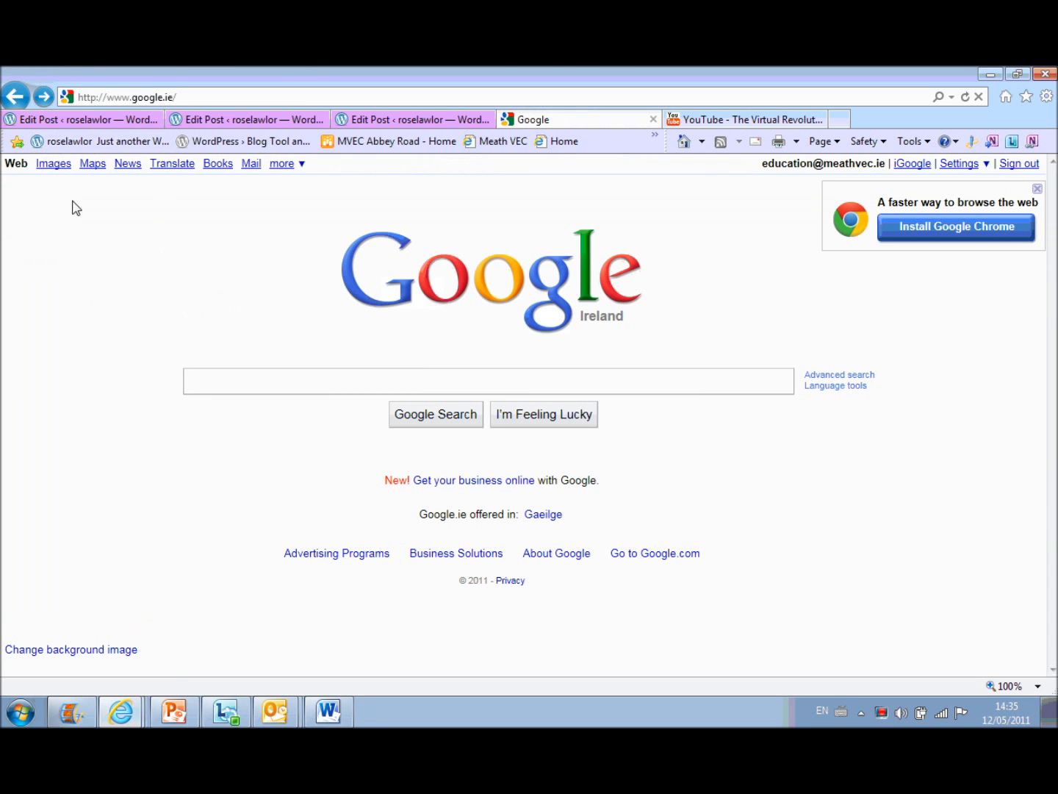
pyautogui.click(57, 168)
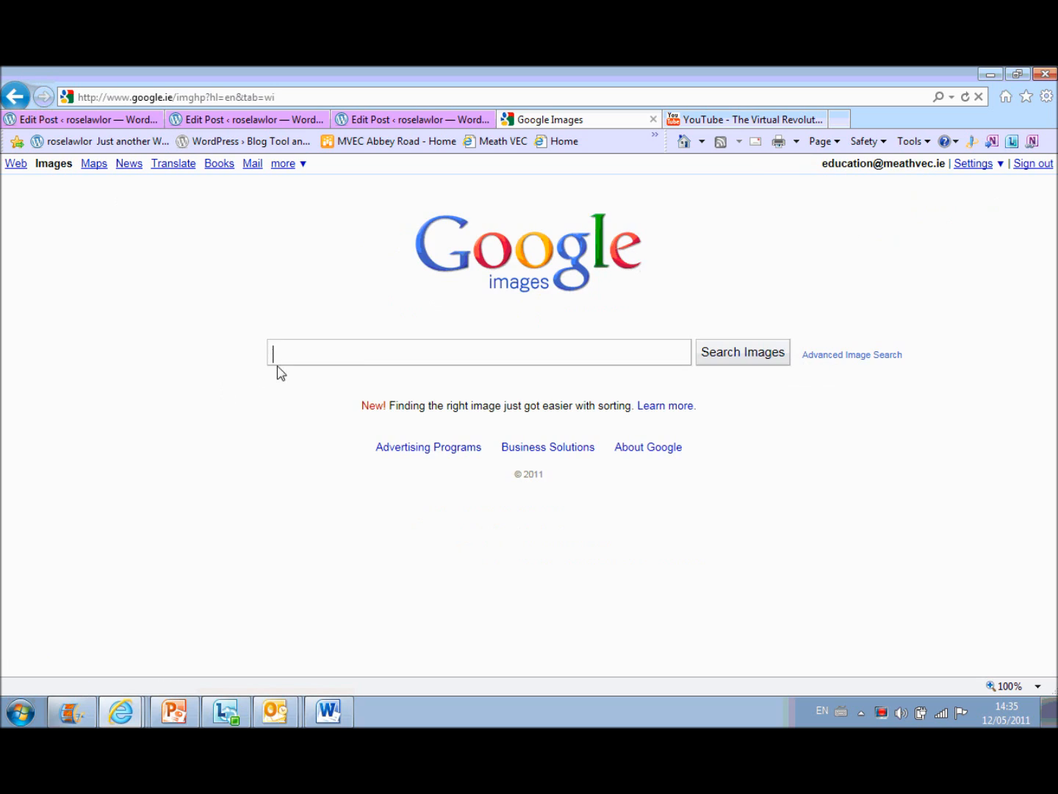
pyautogui.write('volcano')
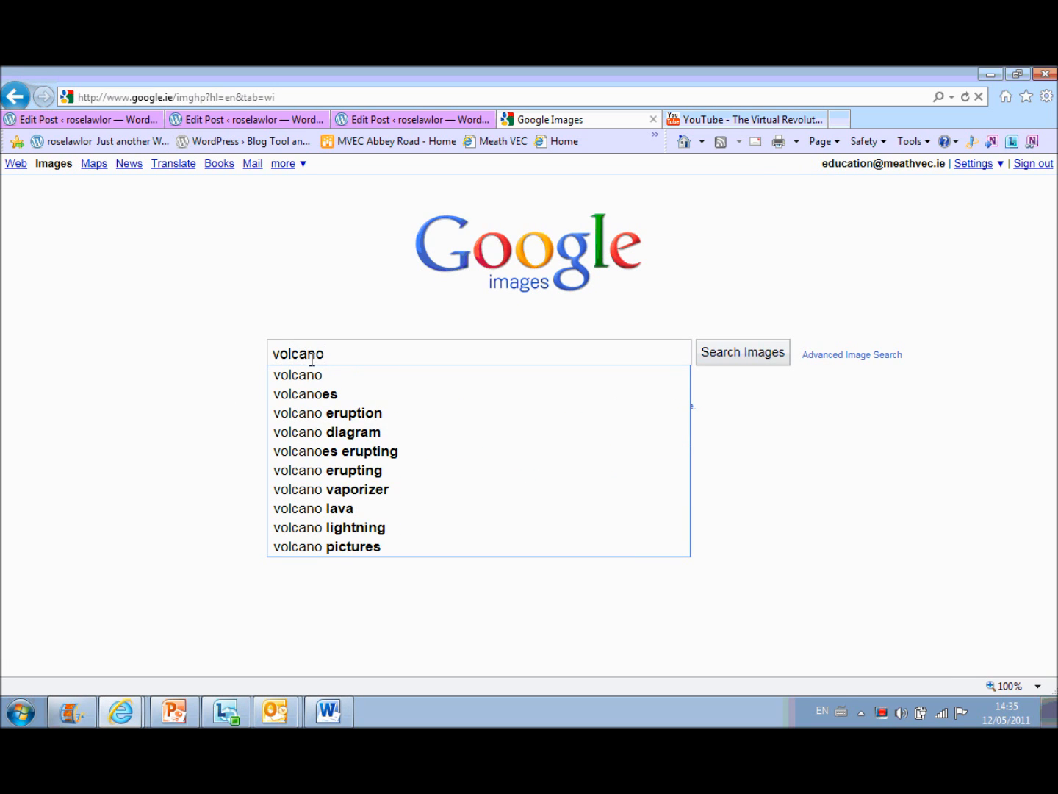
pyautogui.click(304, 375)
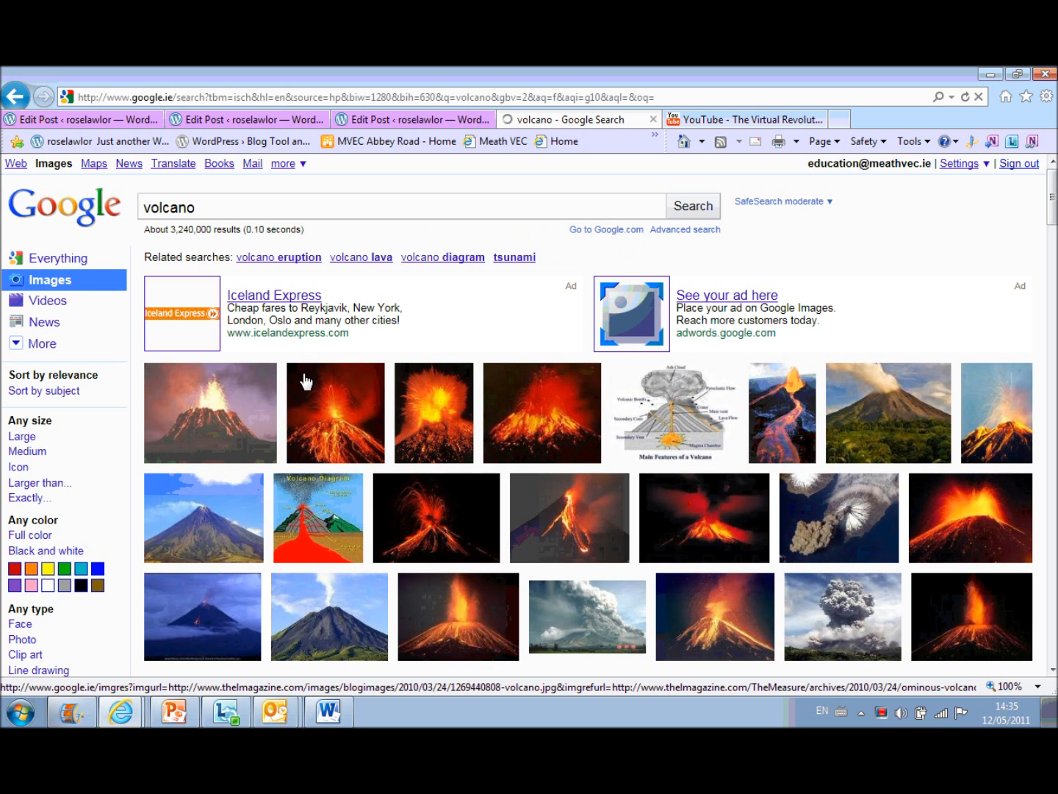
pyautogui.moveTo(656, 396)
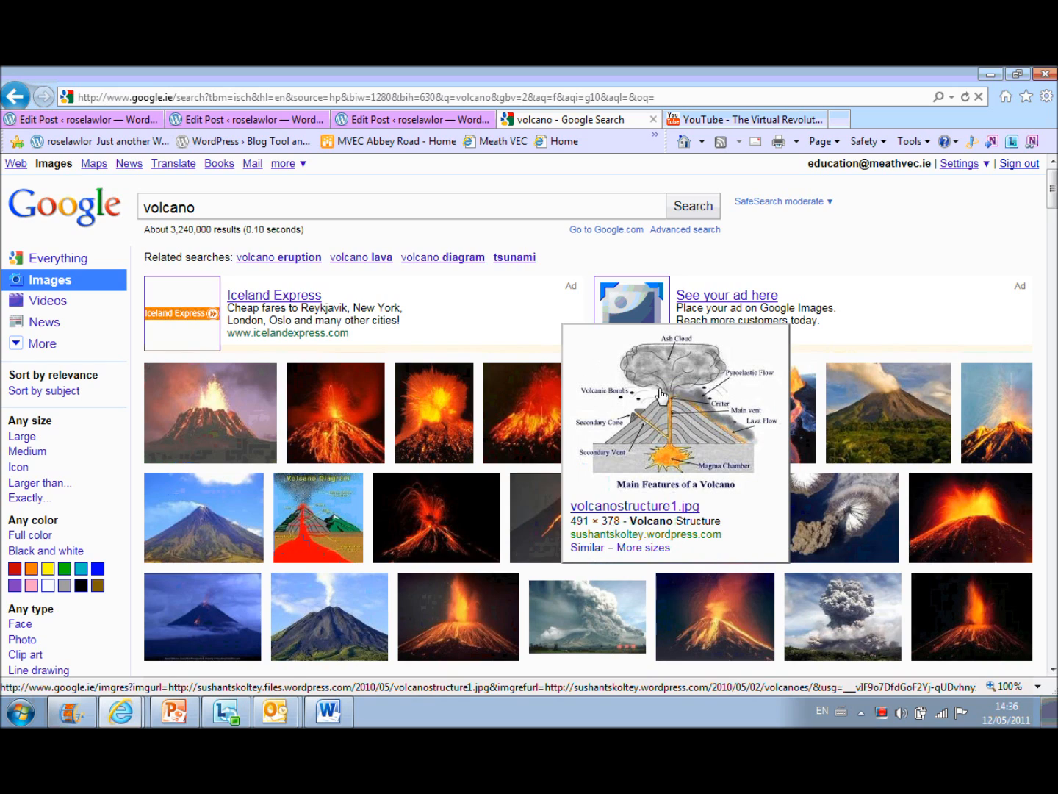
pyautogui.click(660, 395)
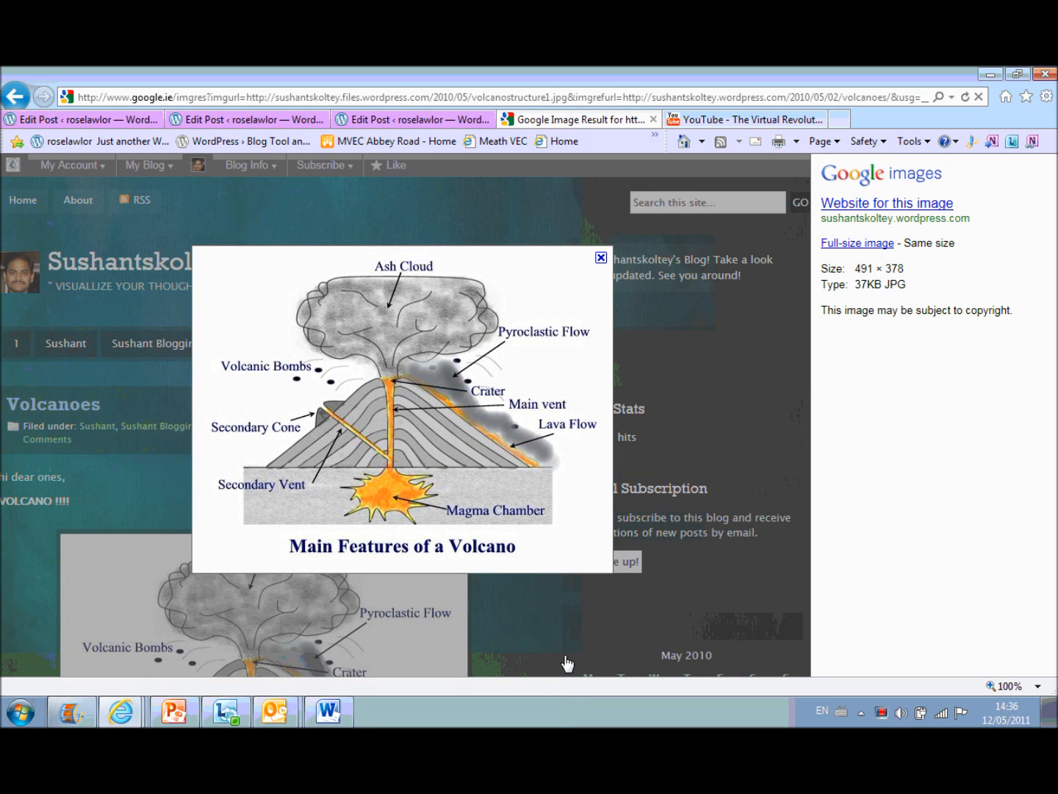
# Copy a screen clipping of the whole "Main Features of a Volcano" diagram to the clipboard.
pyautogui.press('super+s')
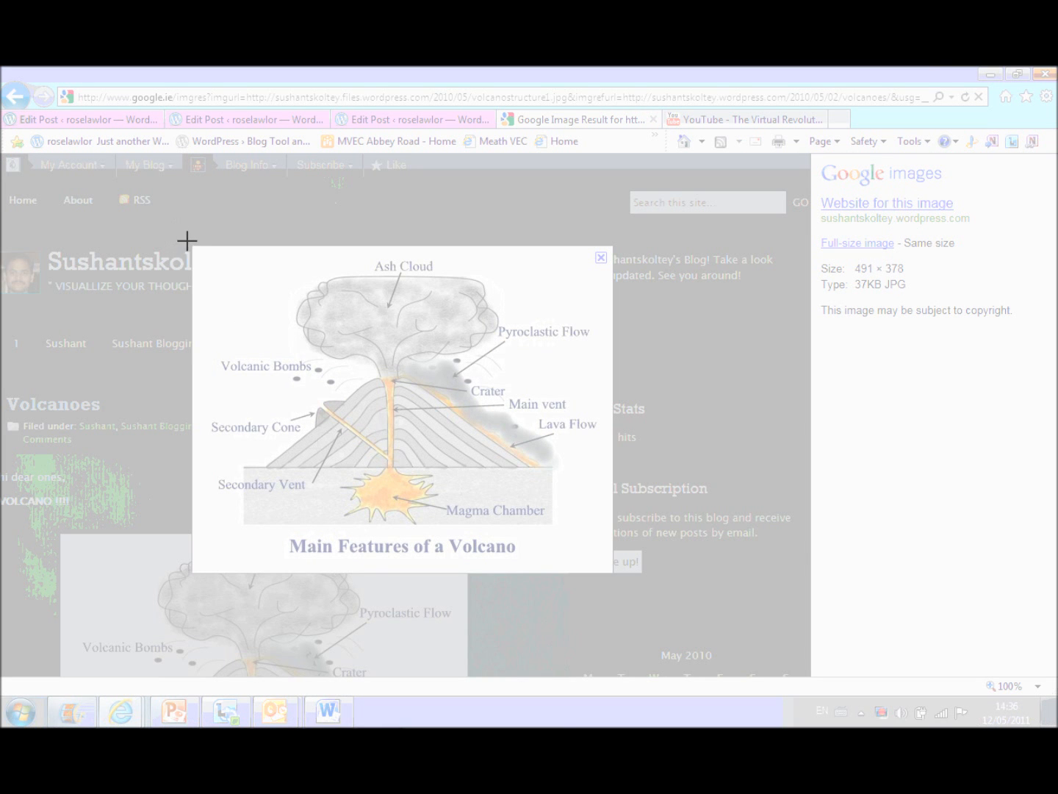
pyautogui.moveTo(190, 246); pyautogui.dragTo(622, 580)
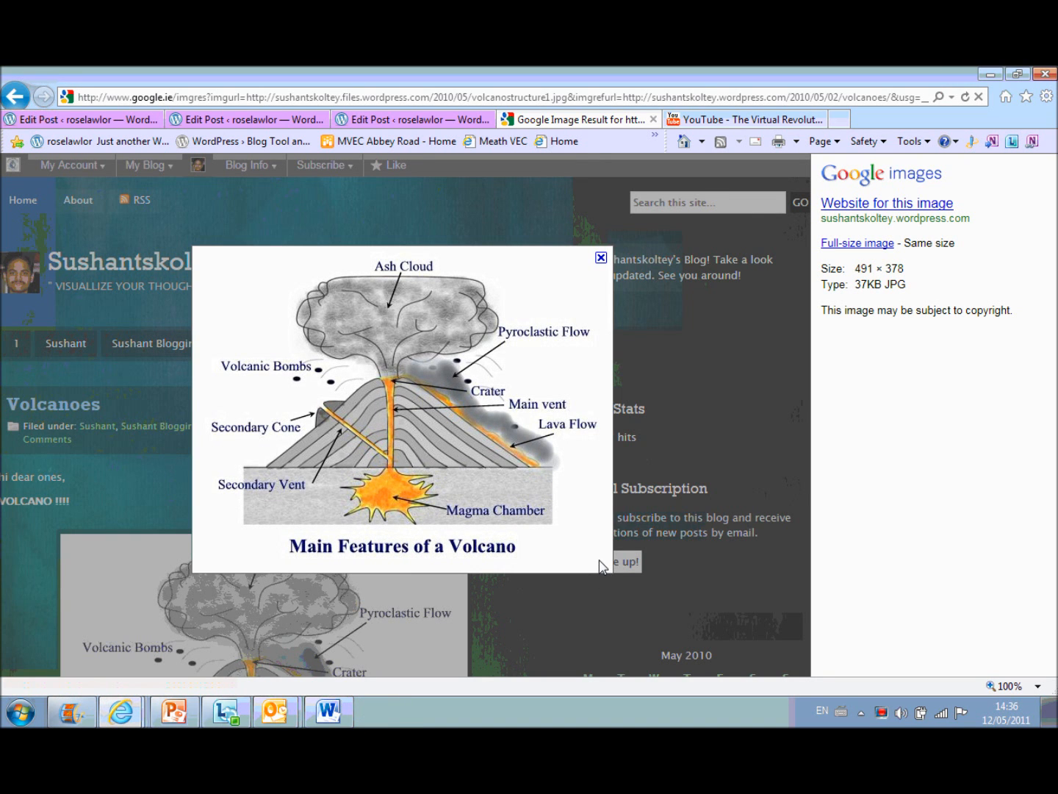
pyautogui.click(600, 575)
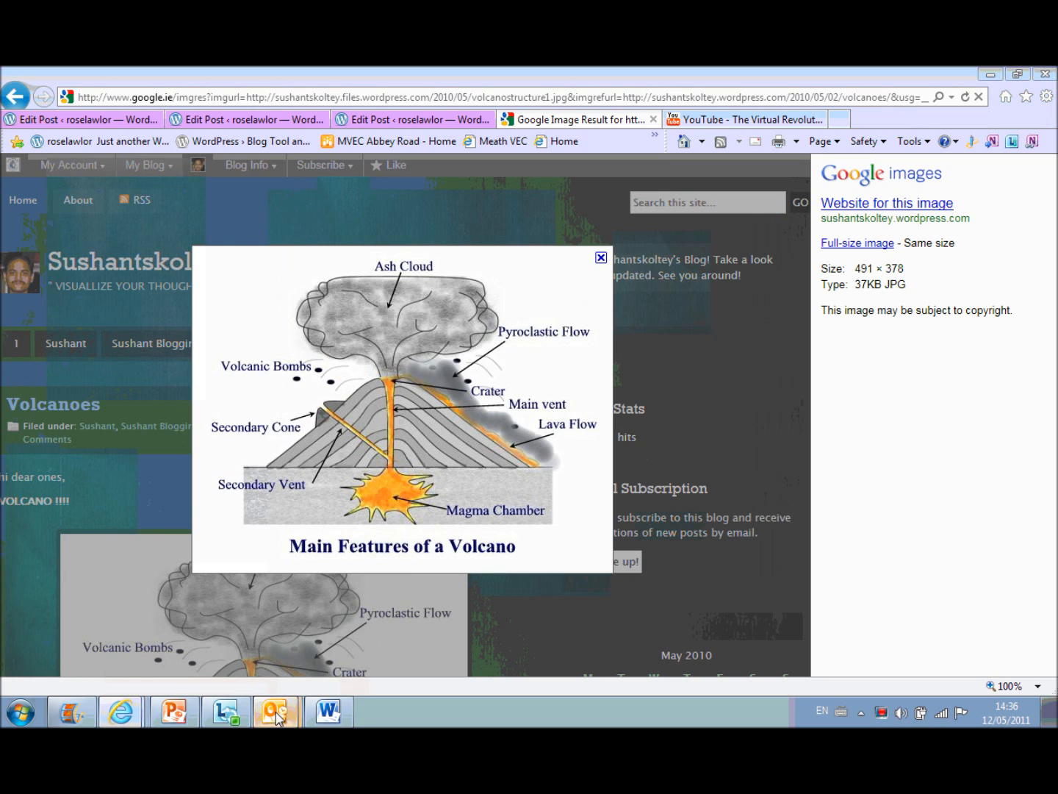
# Switch back to the Outlook message and paste the volcano clipping below the video clipping.
pyautogui.click(279, 679)
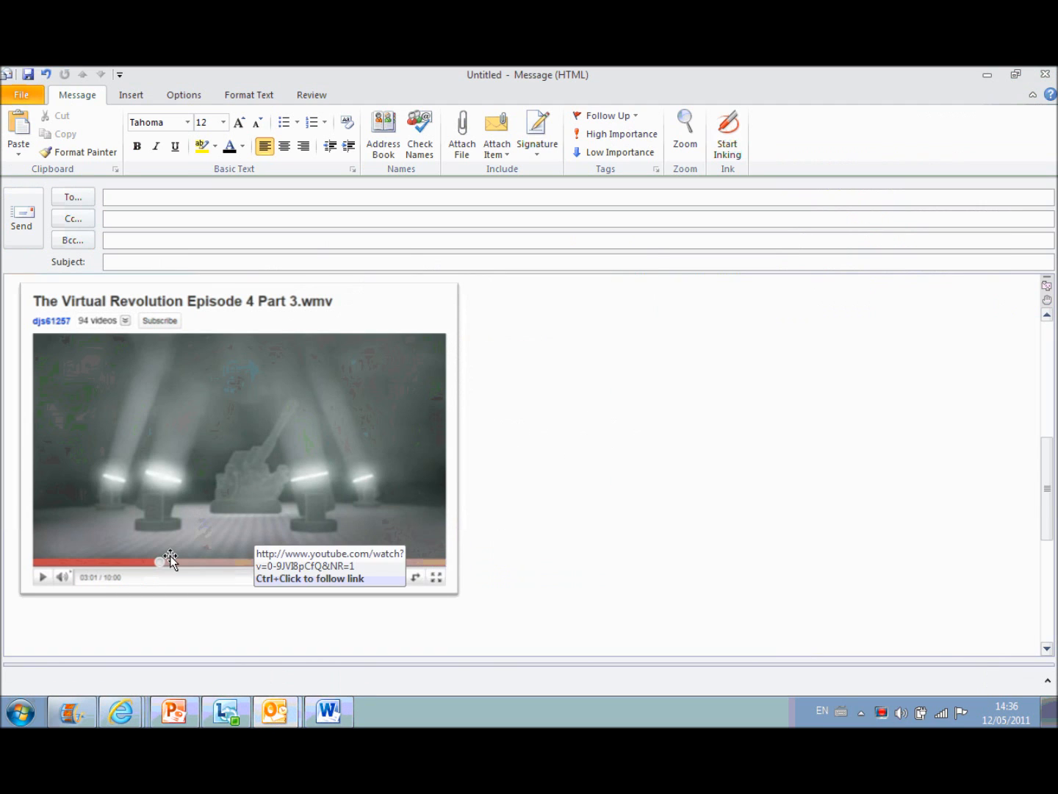
pyautogui.hotkey('ctrl', 'v')
pyautogui.click(207, 492)
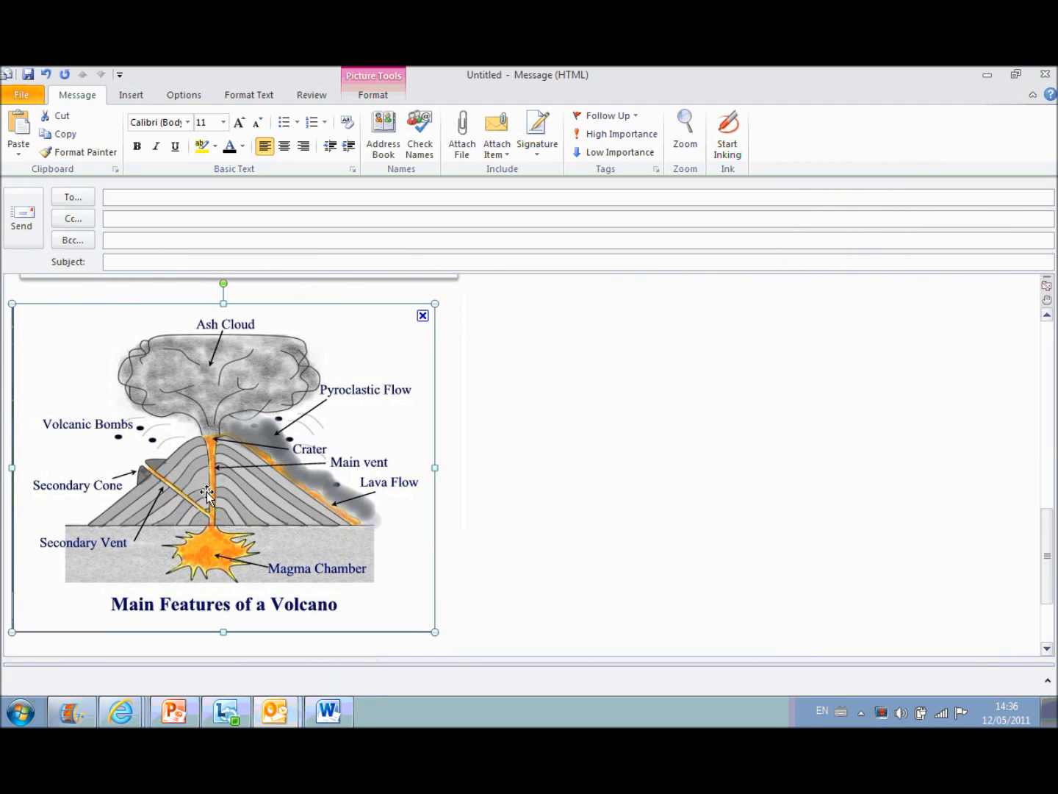
pyautogui.click(570, 491)
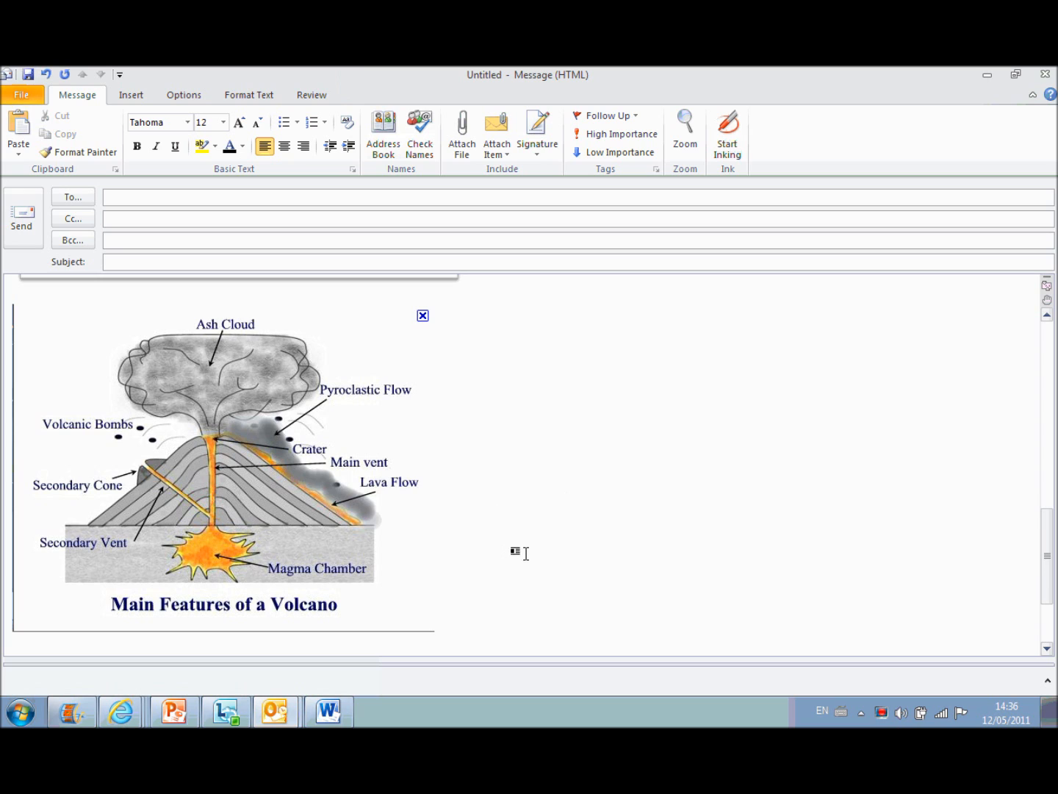
# Shrink the pasted volcano diagram proportionally to roughly two-thirds of its size.
pyautogui.click(327, 500)
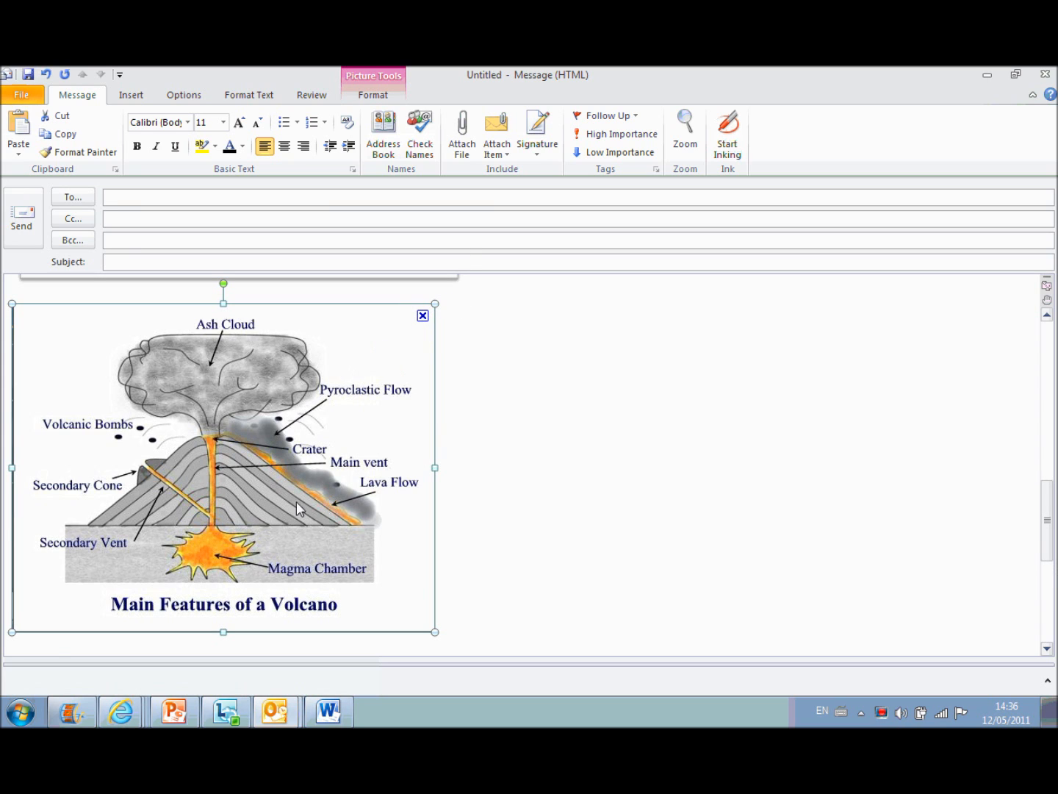
pyautogui.moveTo(296, 502); pyautogui.dragTo(286, 527)
pyautogui.click(354, 530)
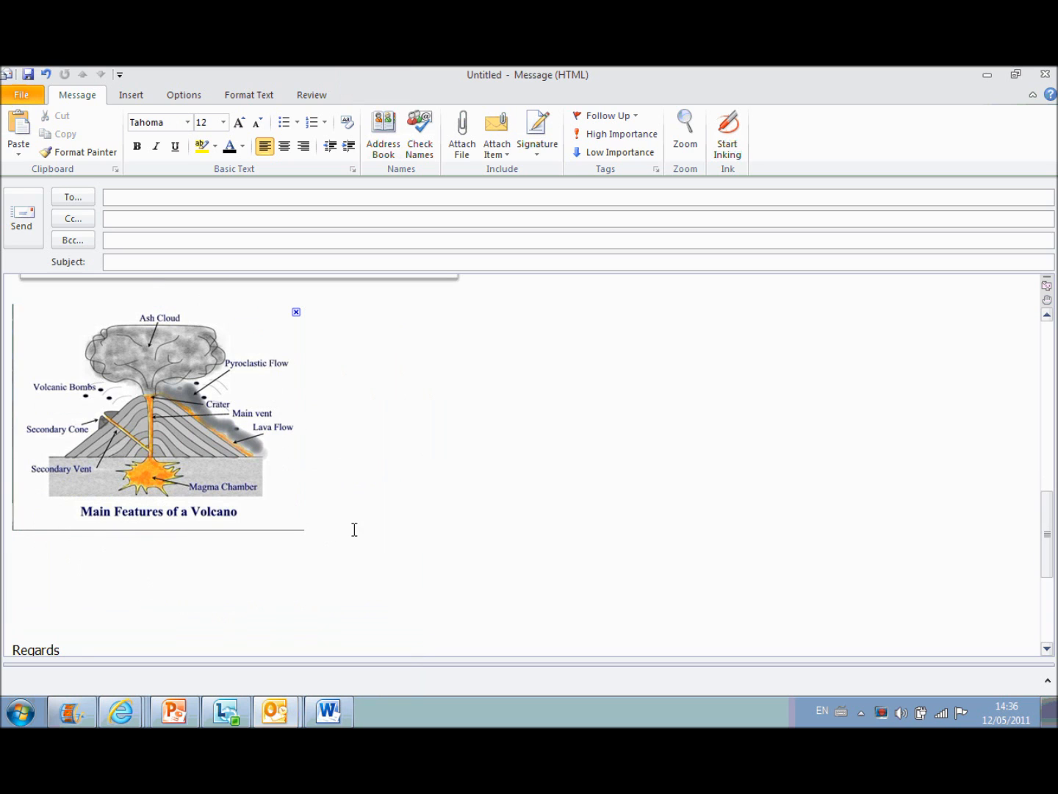
# Switch to Internet Explorer, close the image preview over the volcano blog post and copy that page's web address.
pyautogui.click(131, 698)
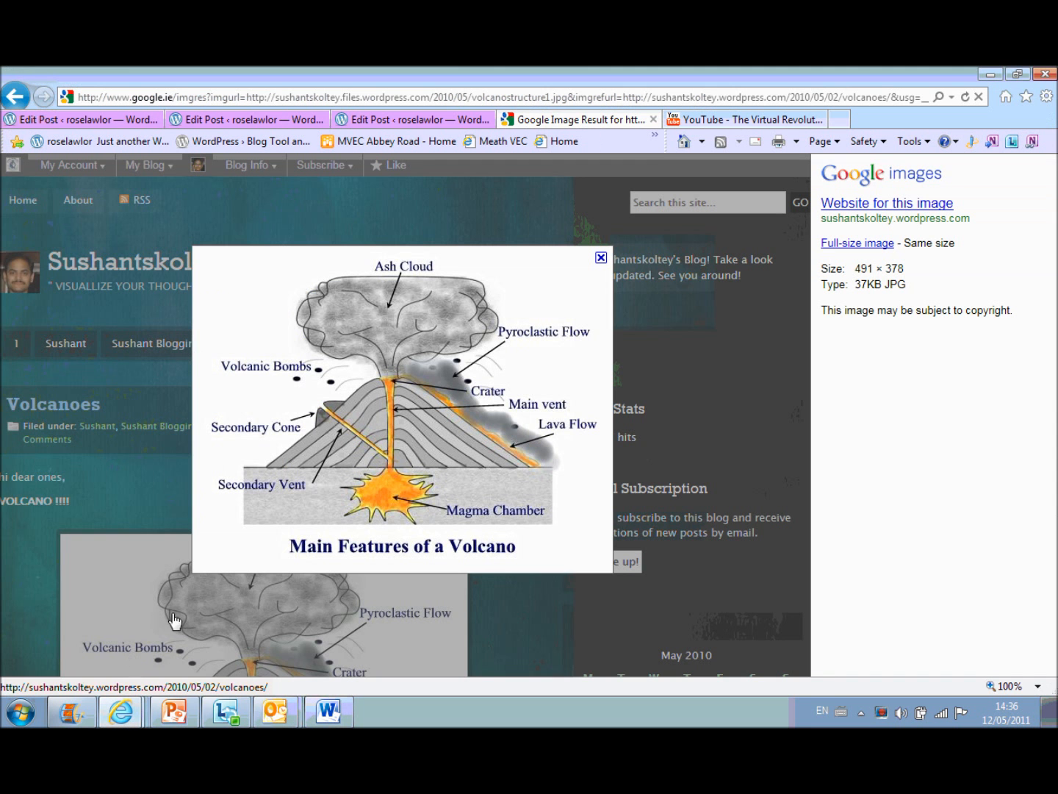
pyautogui.click(599, 257)
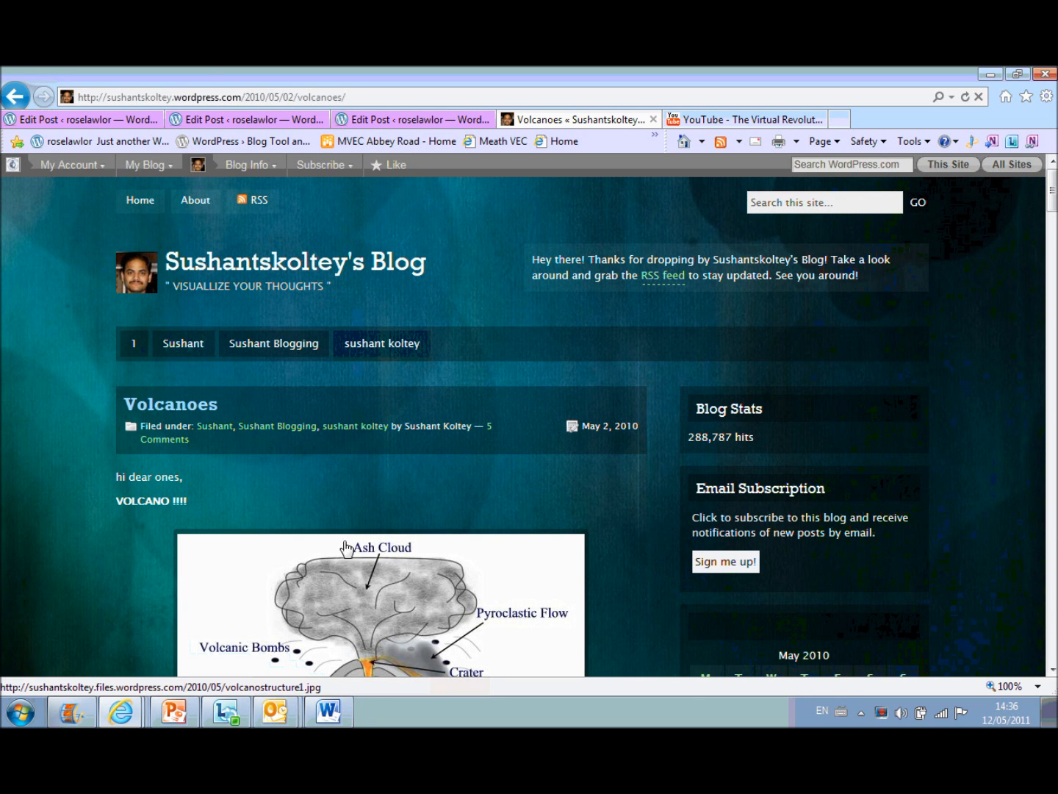
pyautogui.click(204, 97)
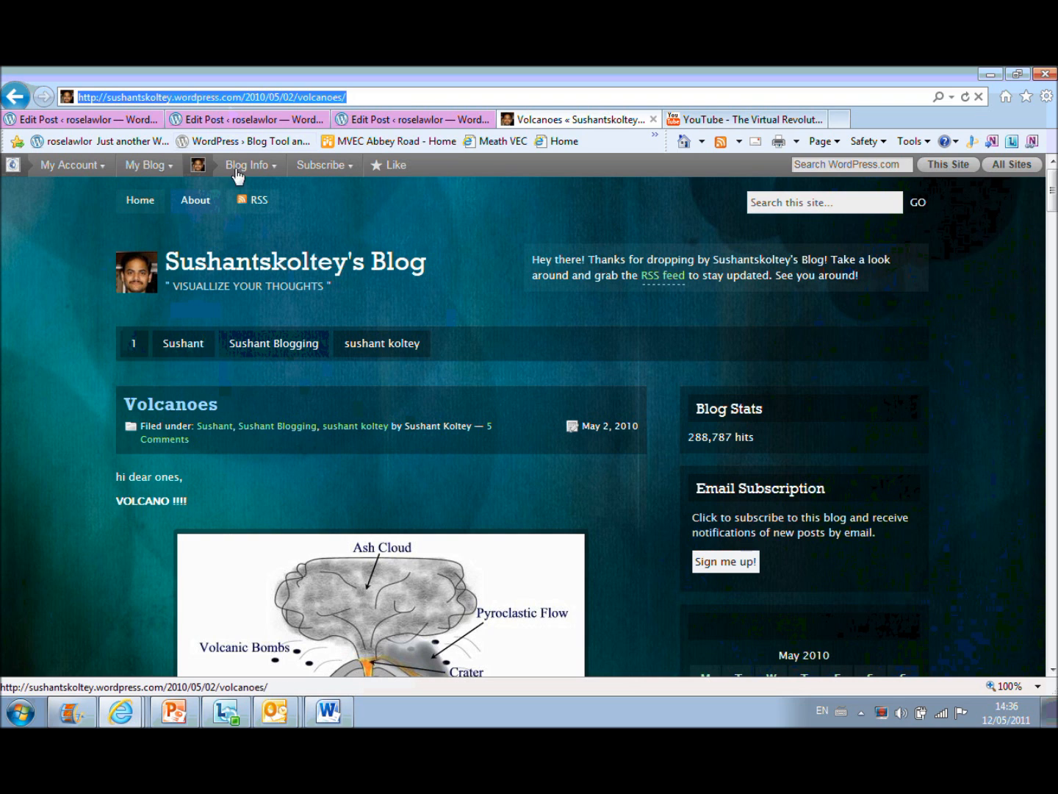
pyautogui.rightClick(191, 98)
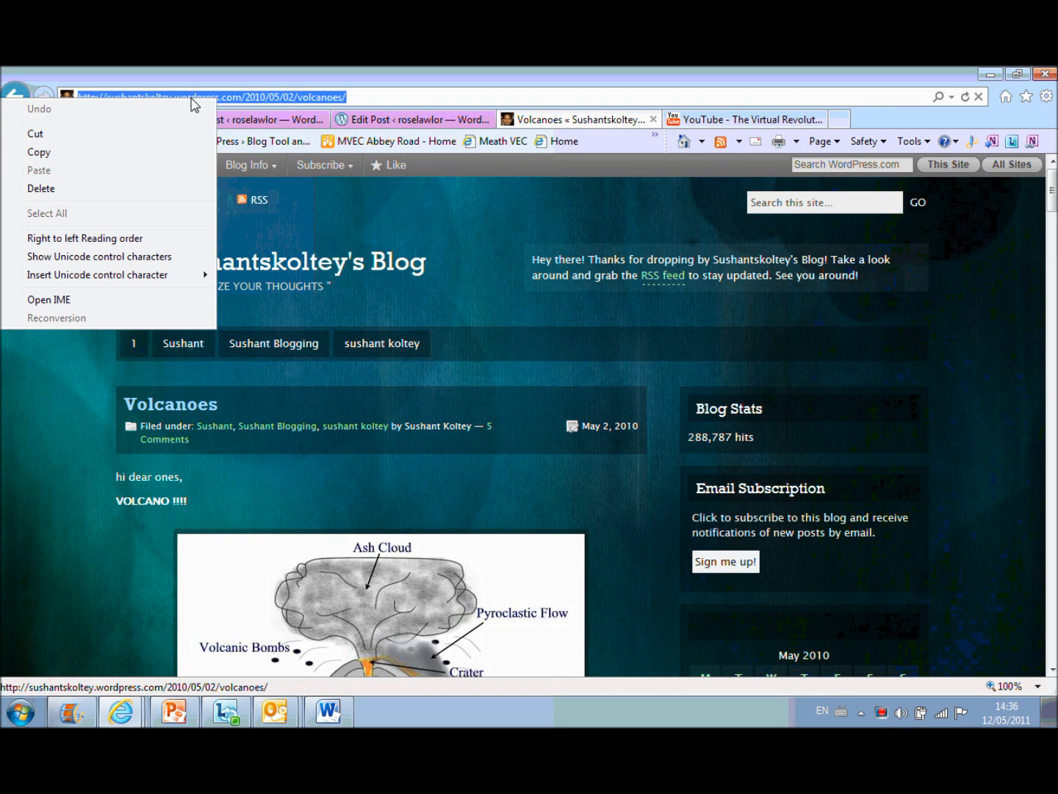
pyautogui.click(151, 152)
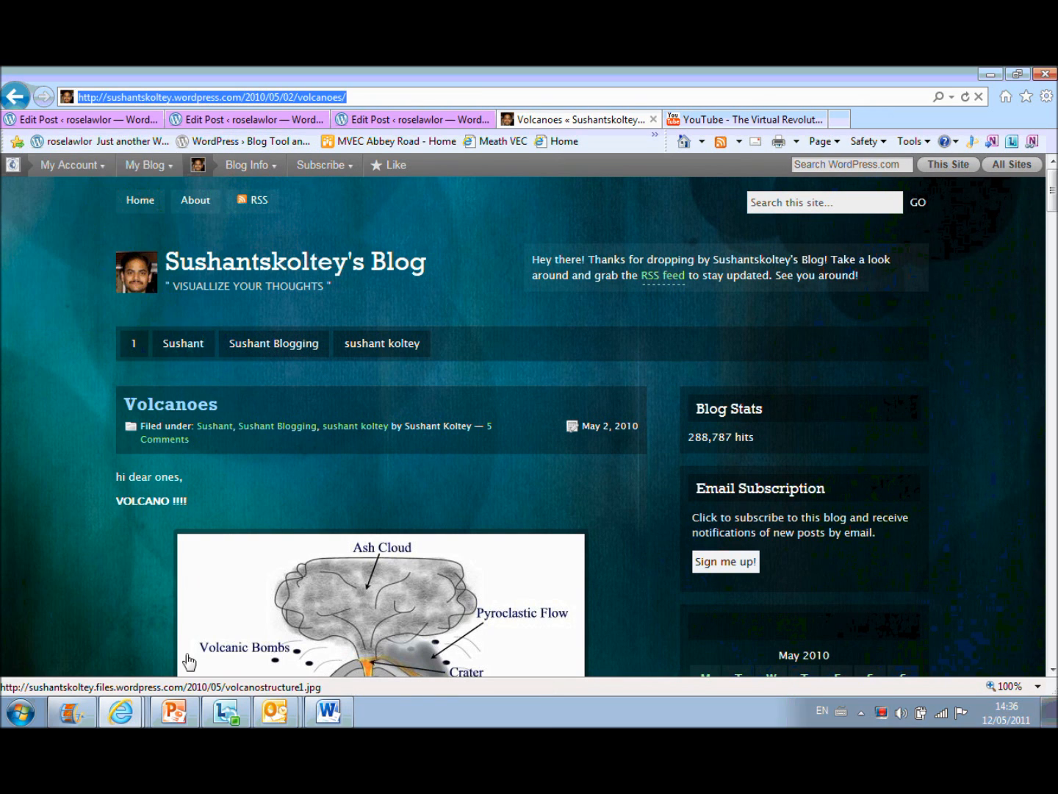
# Switch back to the Outlook message and hyperlink the volcano diagram to the copied address of the volcano blog post.
pyautogui.click(240, 672)
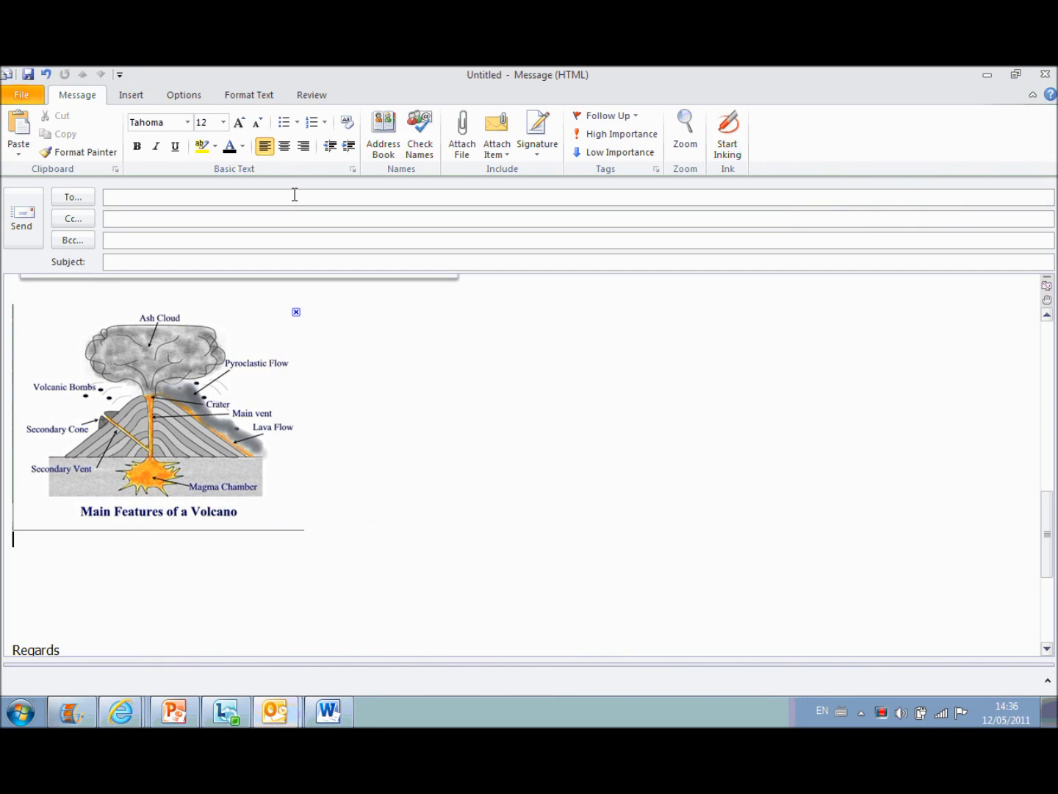
pyautogui.click(154, 408)
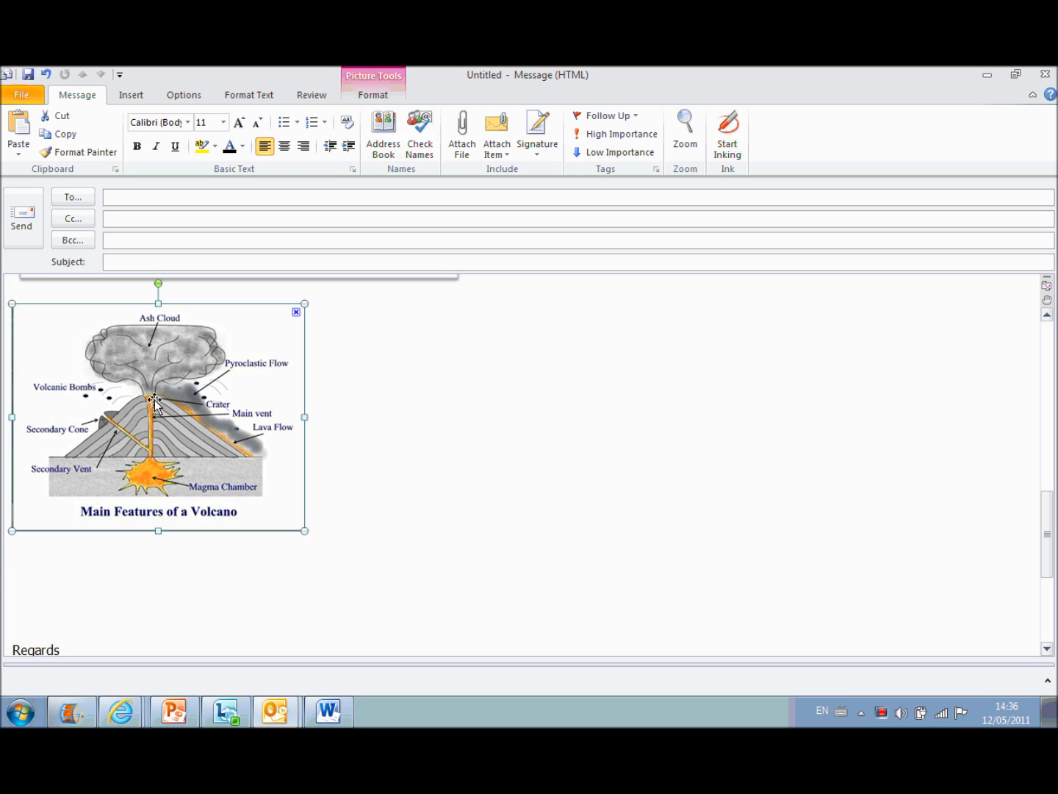
pyautogui.rightClick(163, 387)
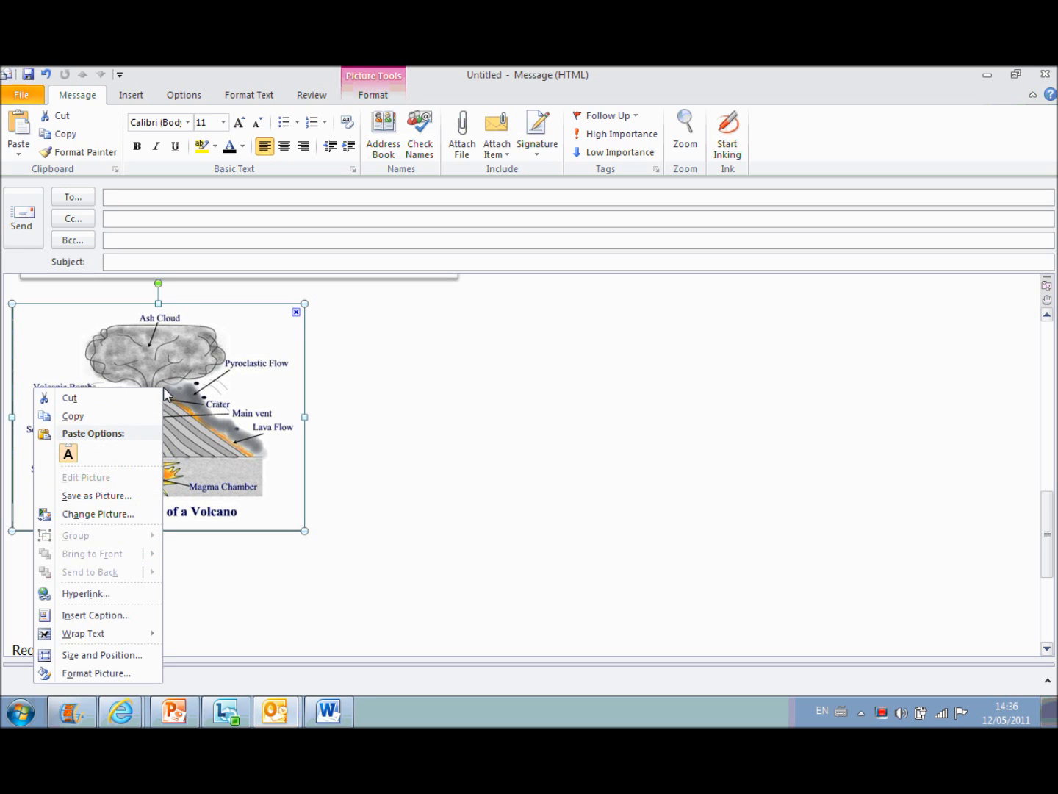
pyautogui.click(83, 592)
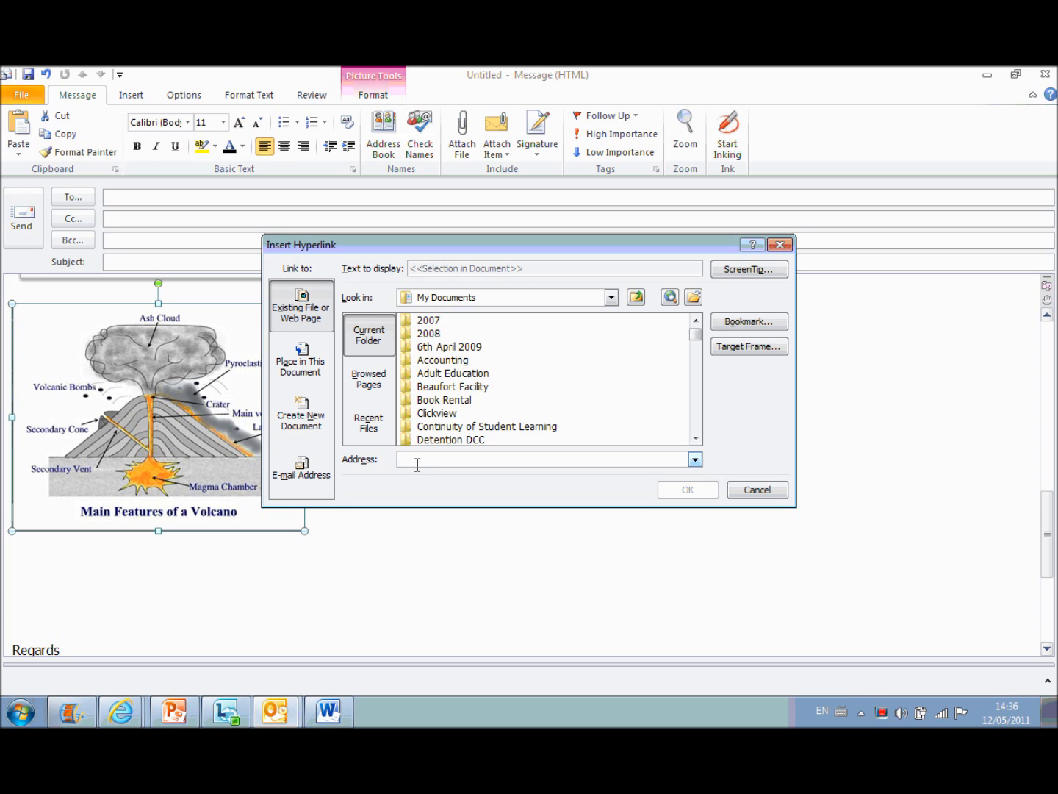
pyautogui.rightClick(419, 459)
pyautogui.click(397, 506)
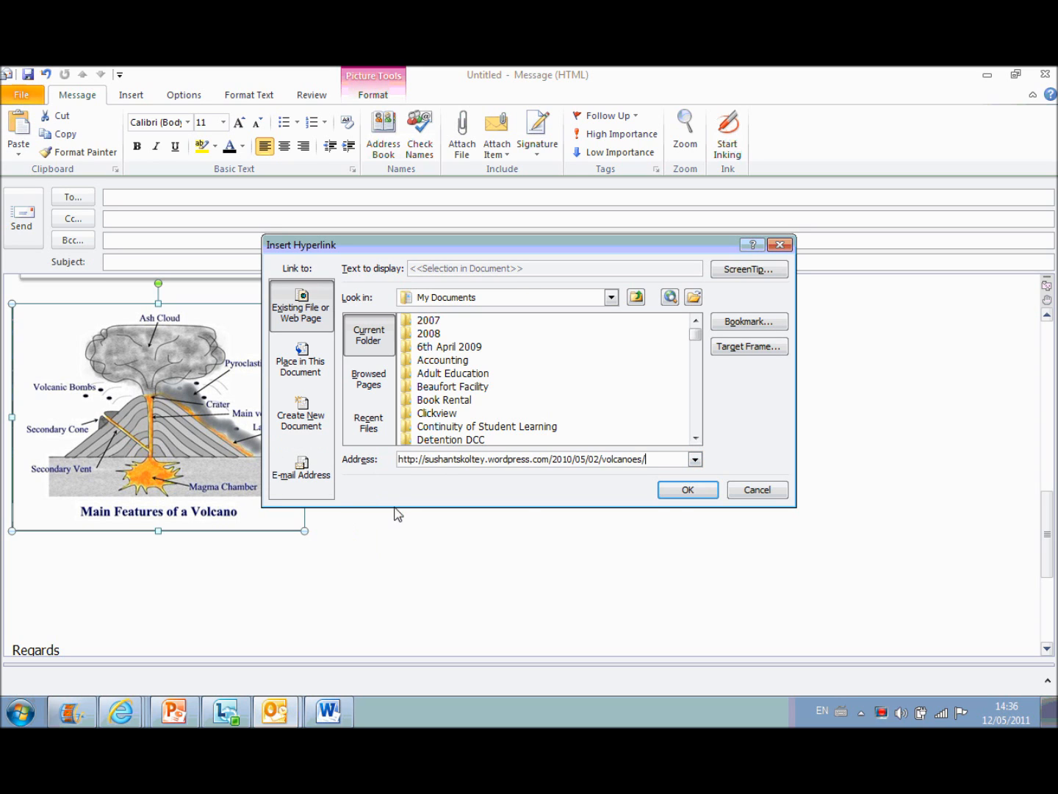
pyautogui.click(670, 493)
pyautogui.click(189, 552)
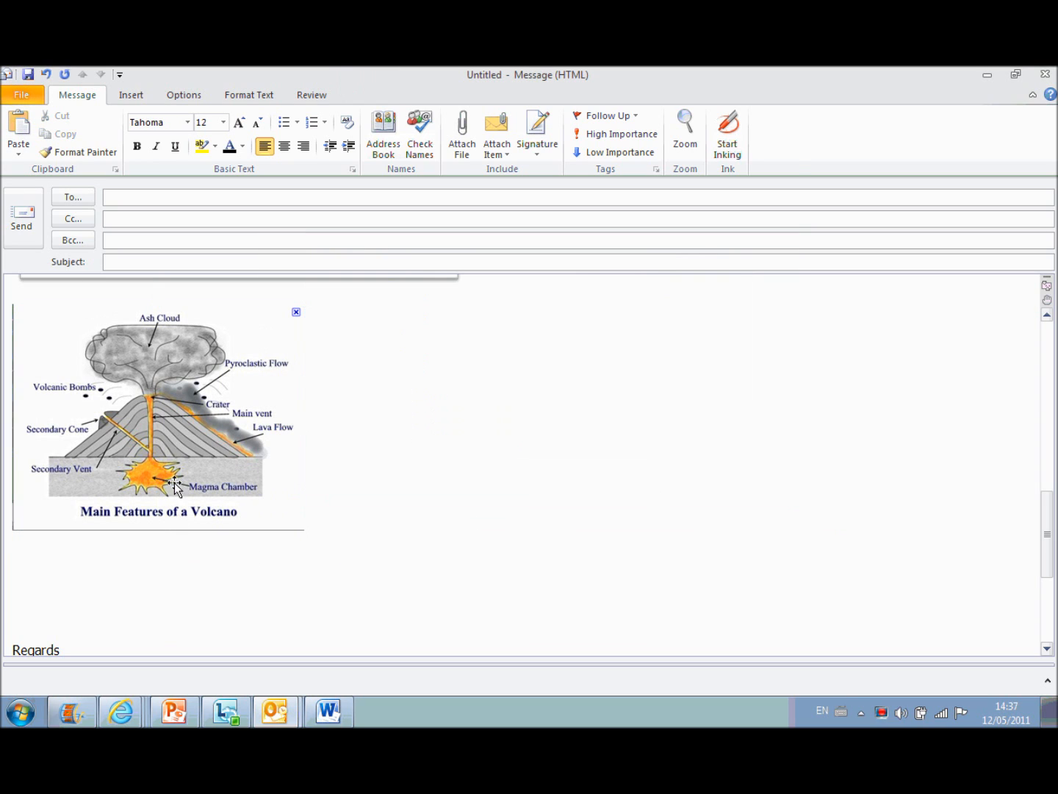
pyautogui.moveTo(176, 481)
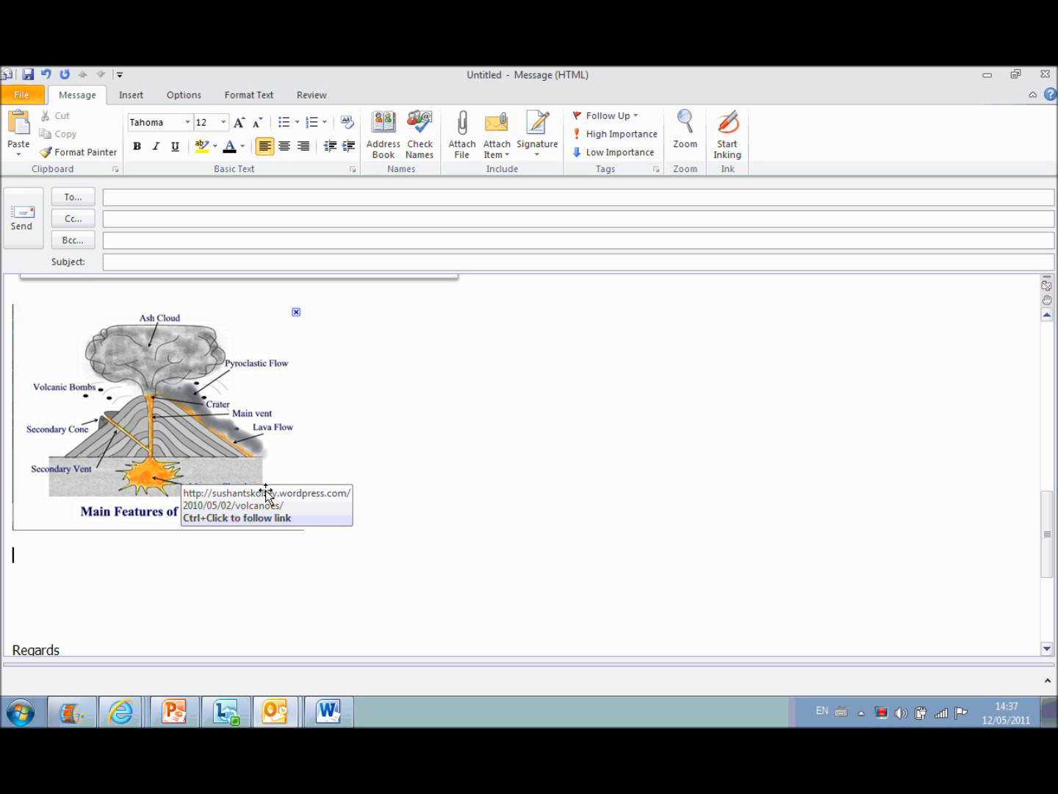
# Shrink the hyperlinked volcano diagram proportionally to about 60% of its size.
pyautogui.click(235, 450)
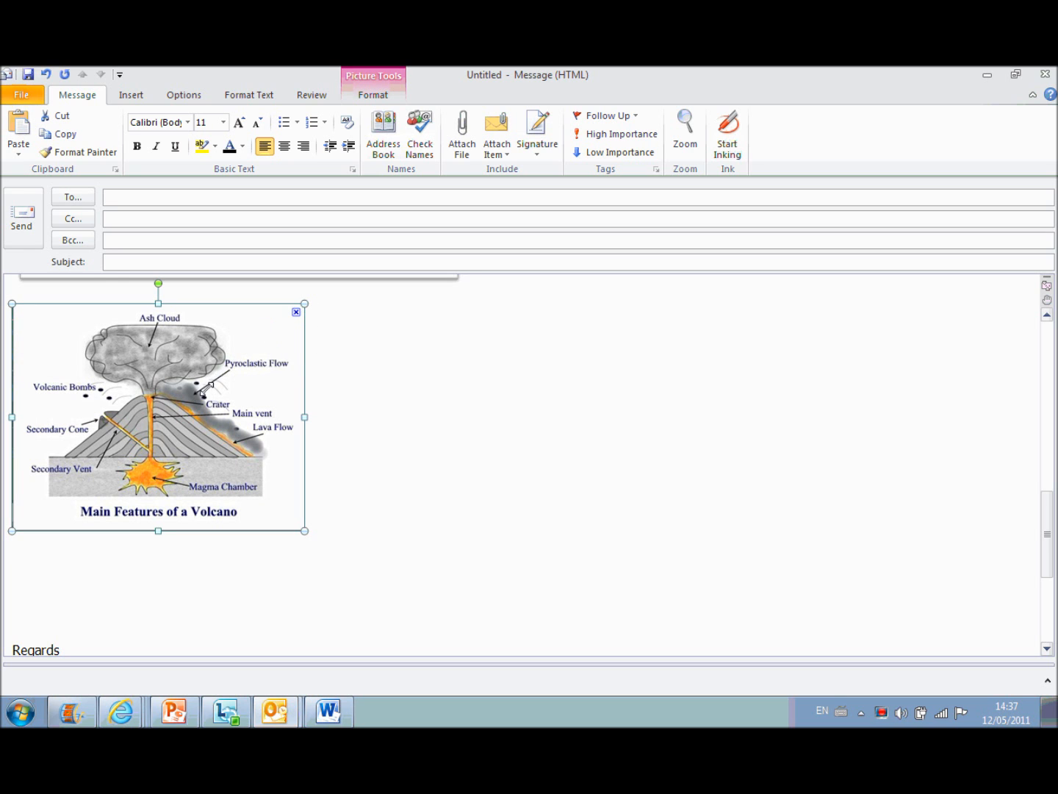
pyautogui.moveTo(128, 488); pyautogui.dragTo(58, 547)
pyautogui.click(65, 503)
# Review the whole message body, from the Office 2010 label clipping and copied text to the video and volcano images.
pyautogui.scroll(7, 76, 500)
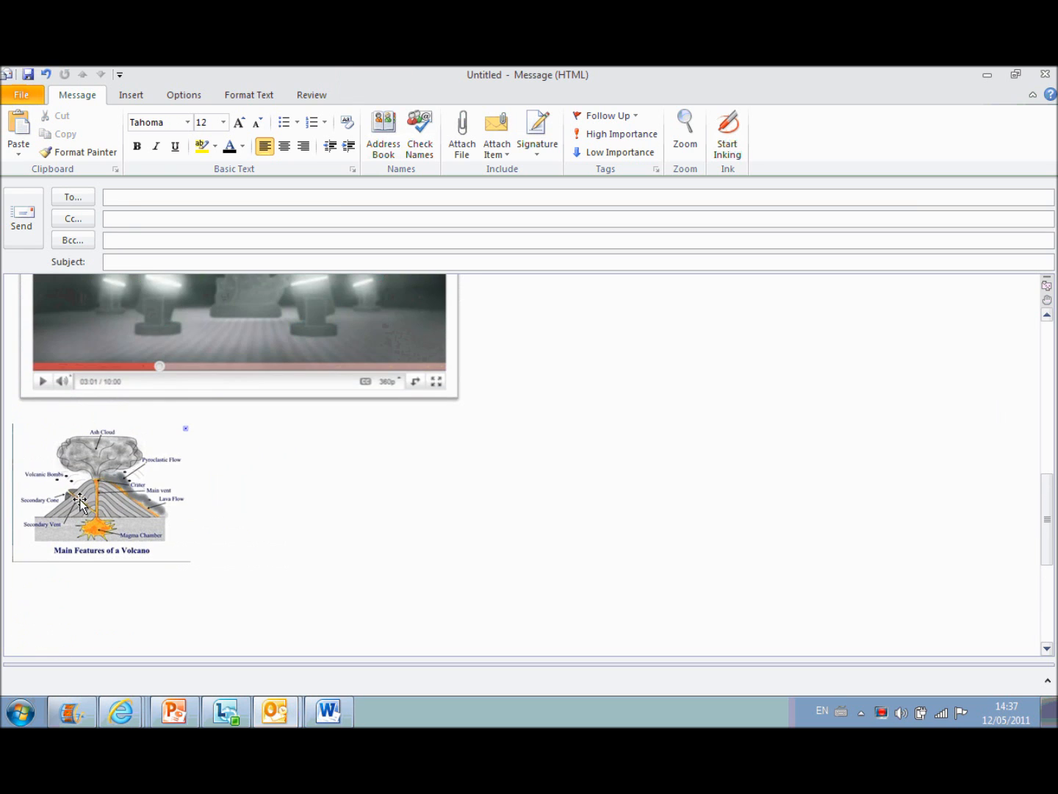
pyautogui.scroll(10, 85, 503)
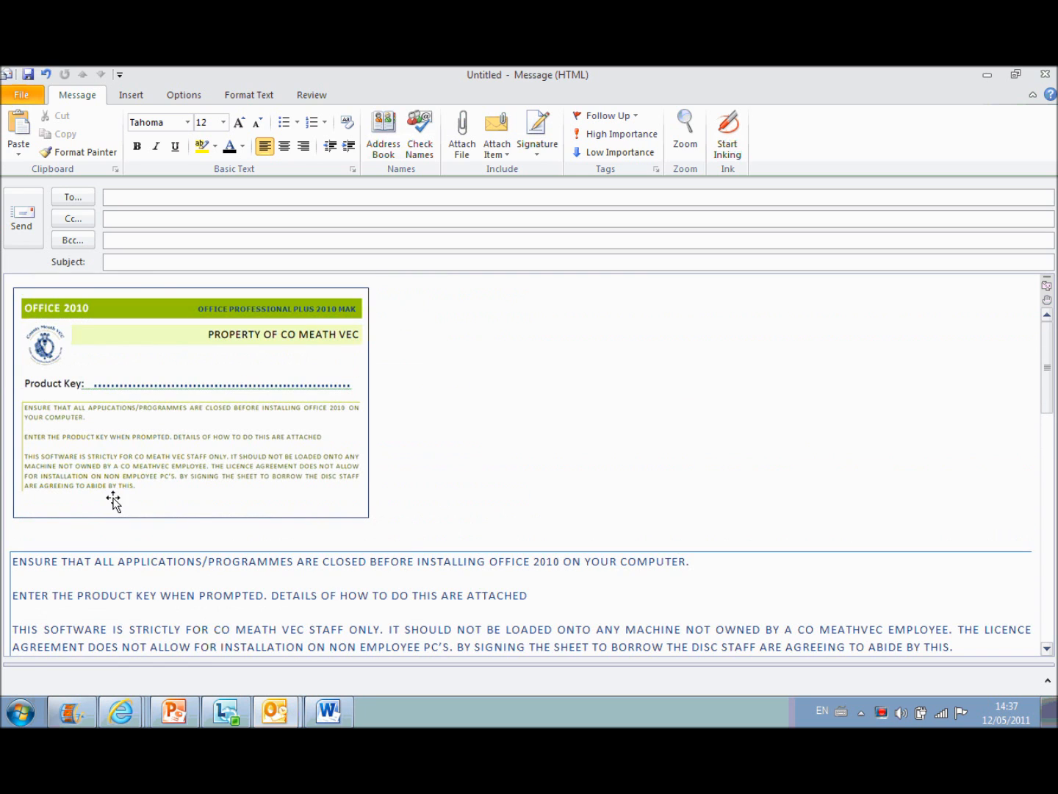
pyautogui.scroll(-12, 141, 491)
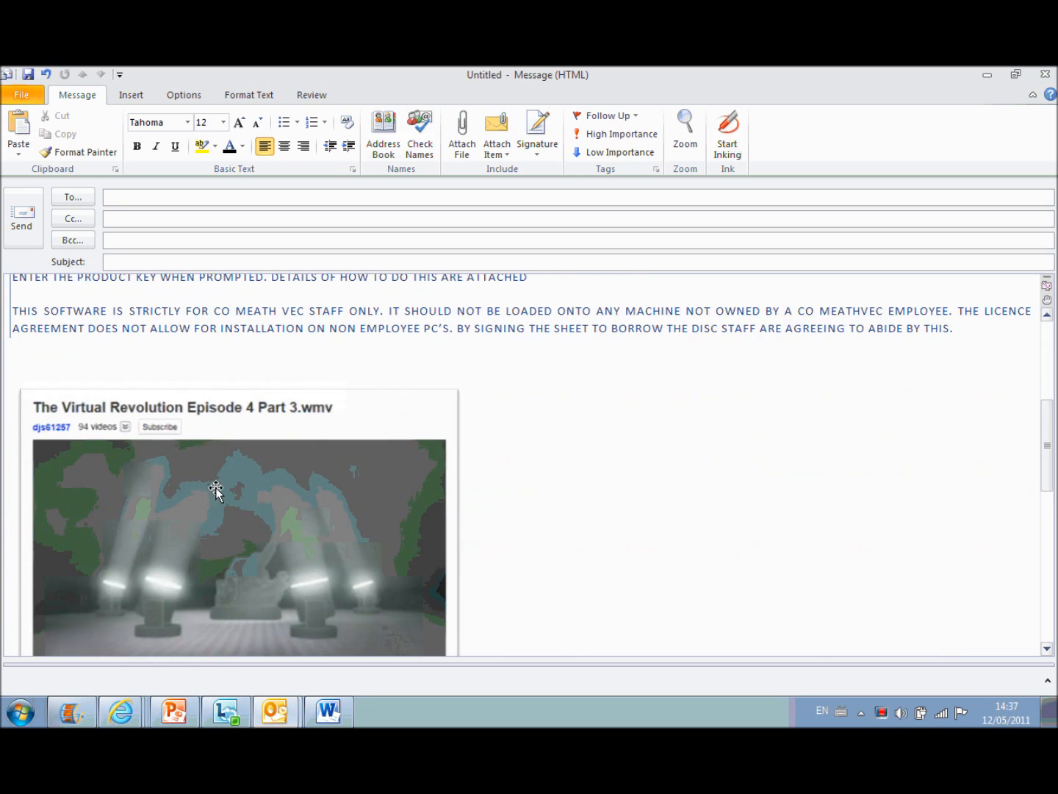
pyautogui.scroll(-3, 215, 489)
pyautogui.scroll(6, 206, 528)
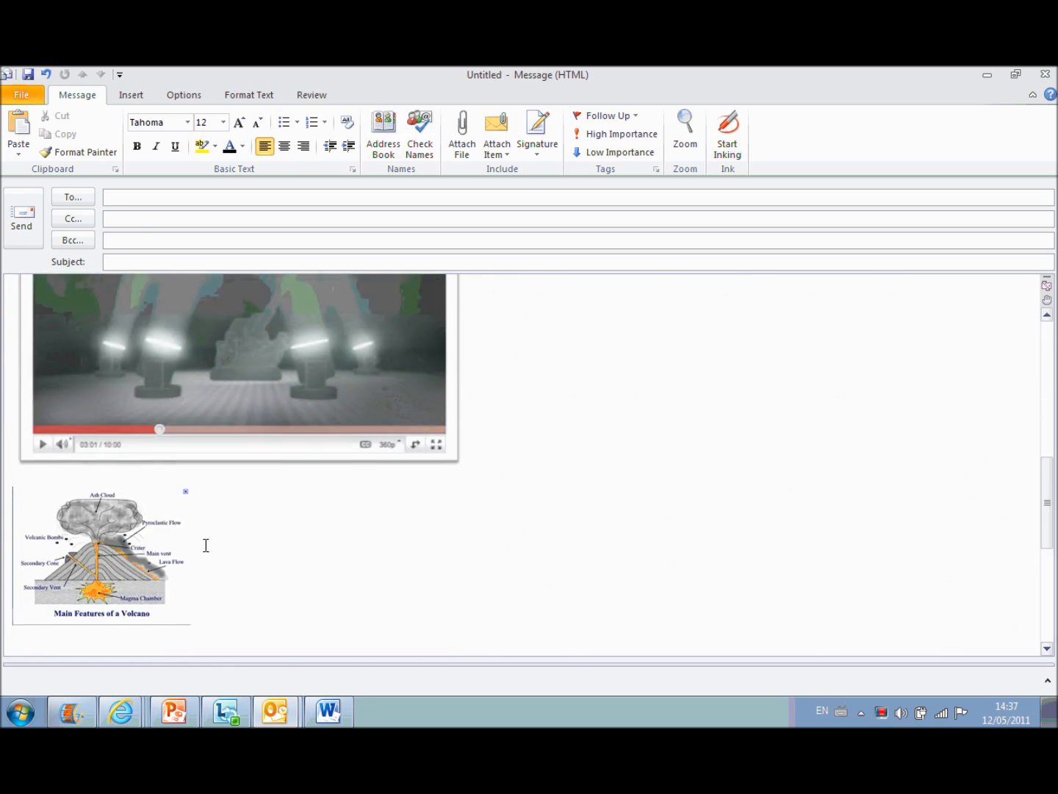
pyautogui.scroll(3, 213, 539)
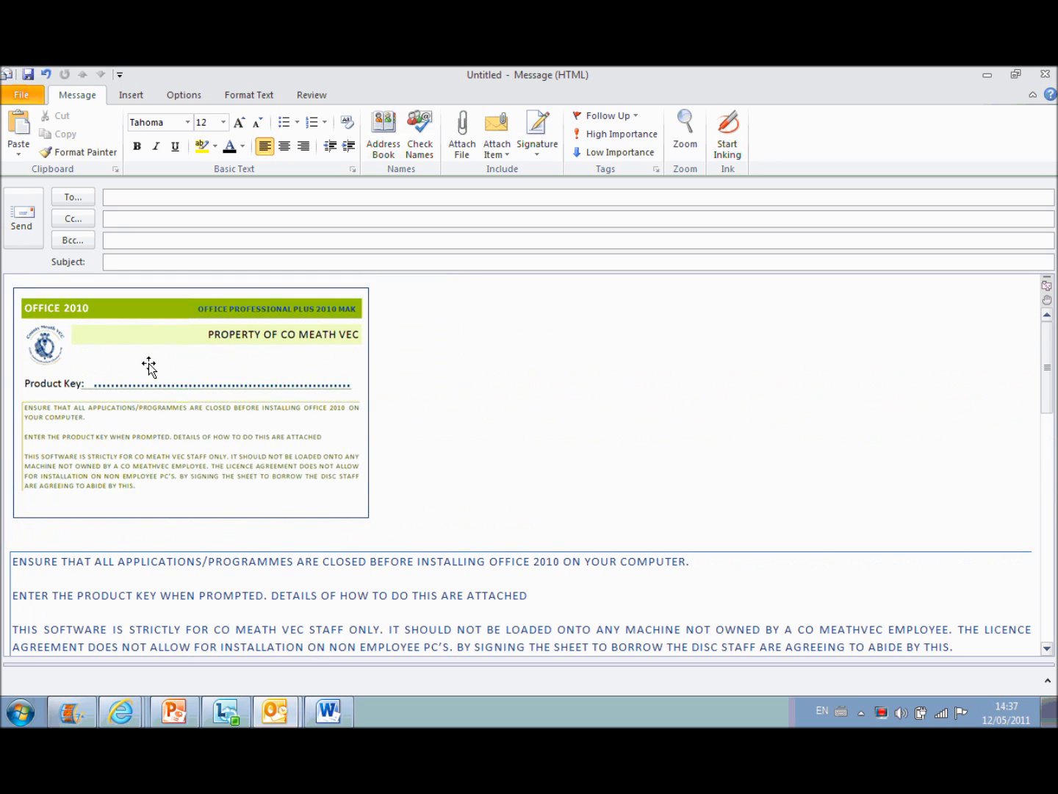